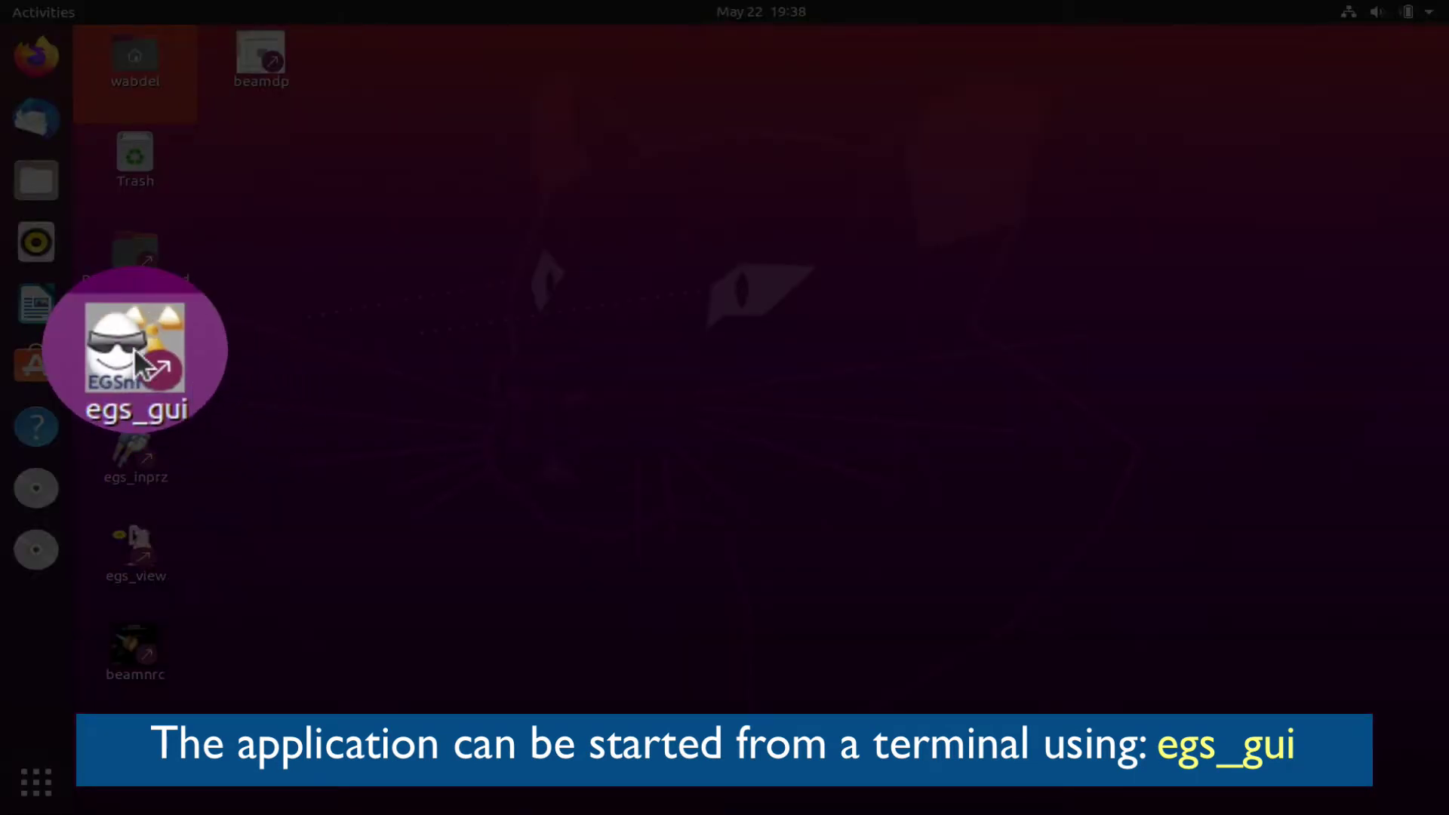
# - Launch egs_gui and switch to its PEGS Data page
pyautogui.doubleClick(135, 356)
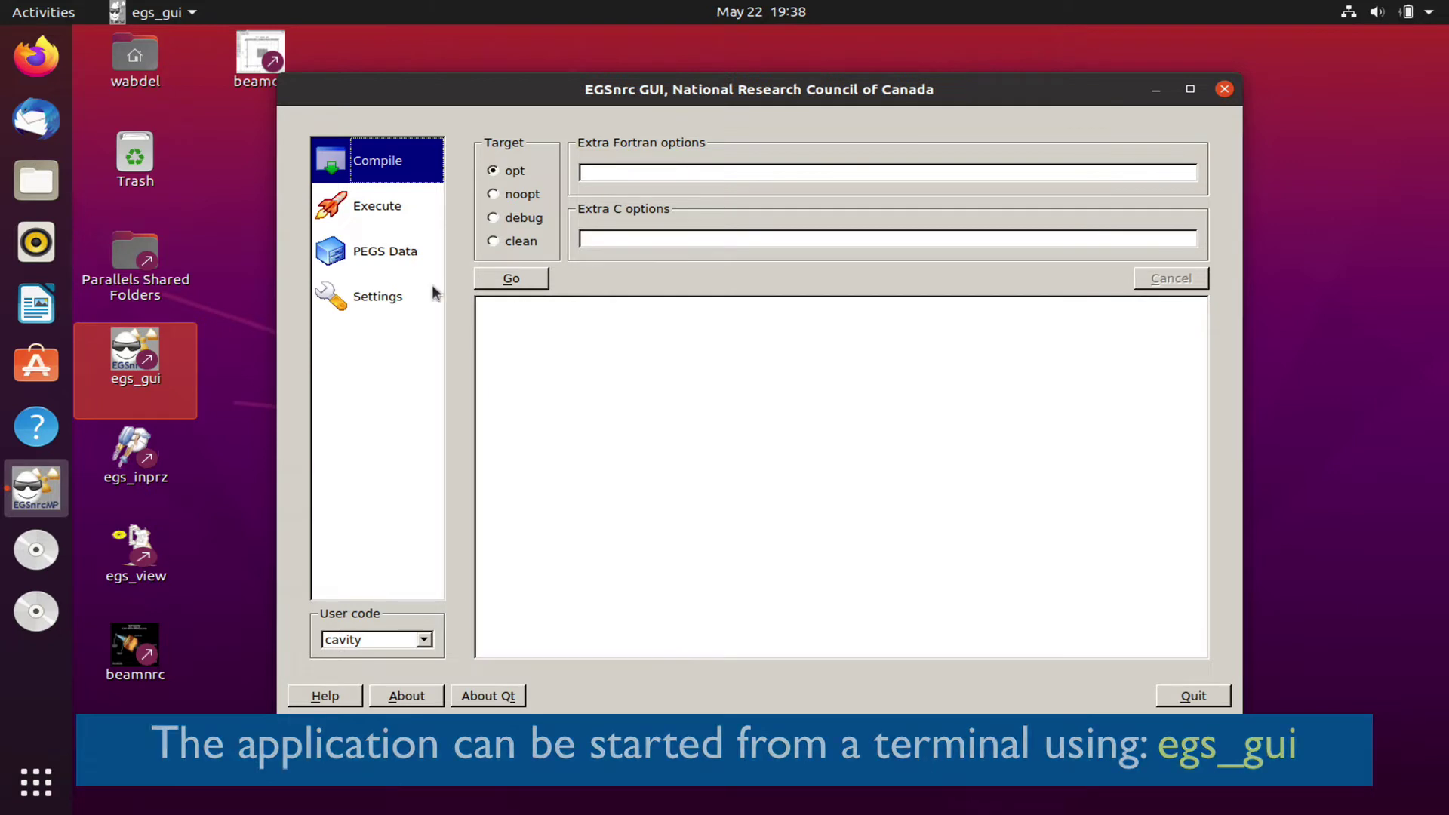
pyautogui.click(378, 253)
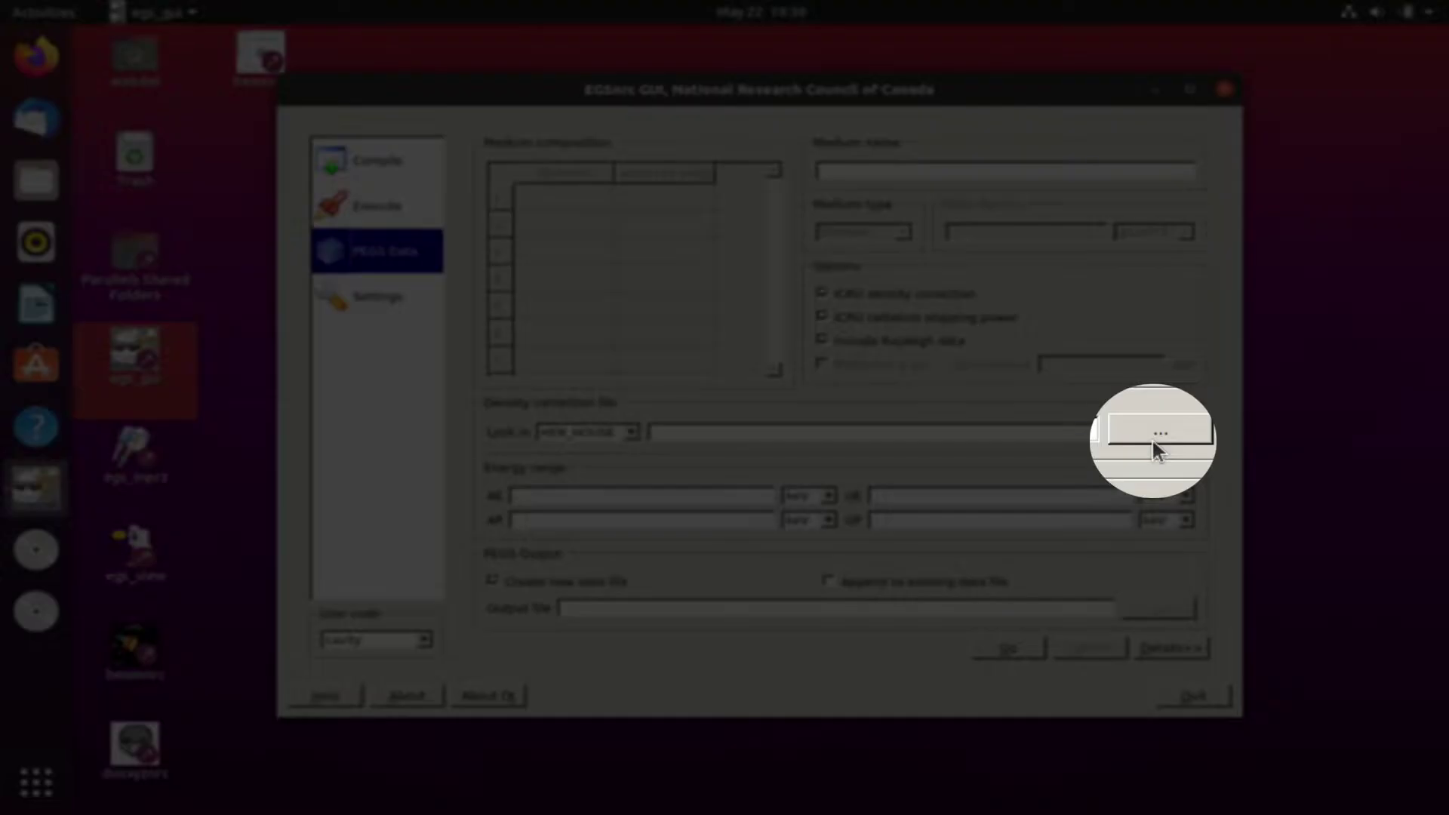
# - Choose compounds/water_liquid.density as the medium's density correction file
pyautogui.click(1157, 432)
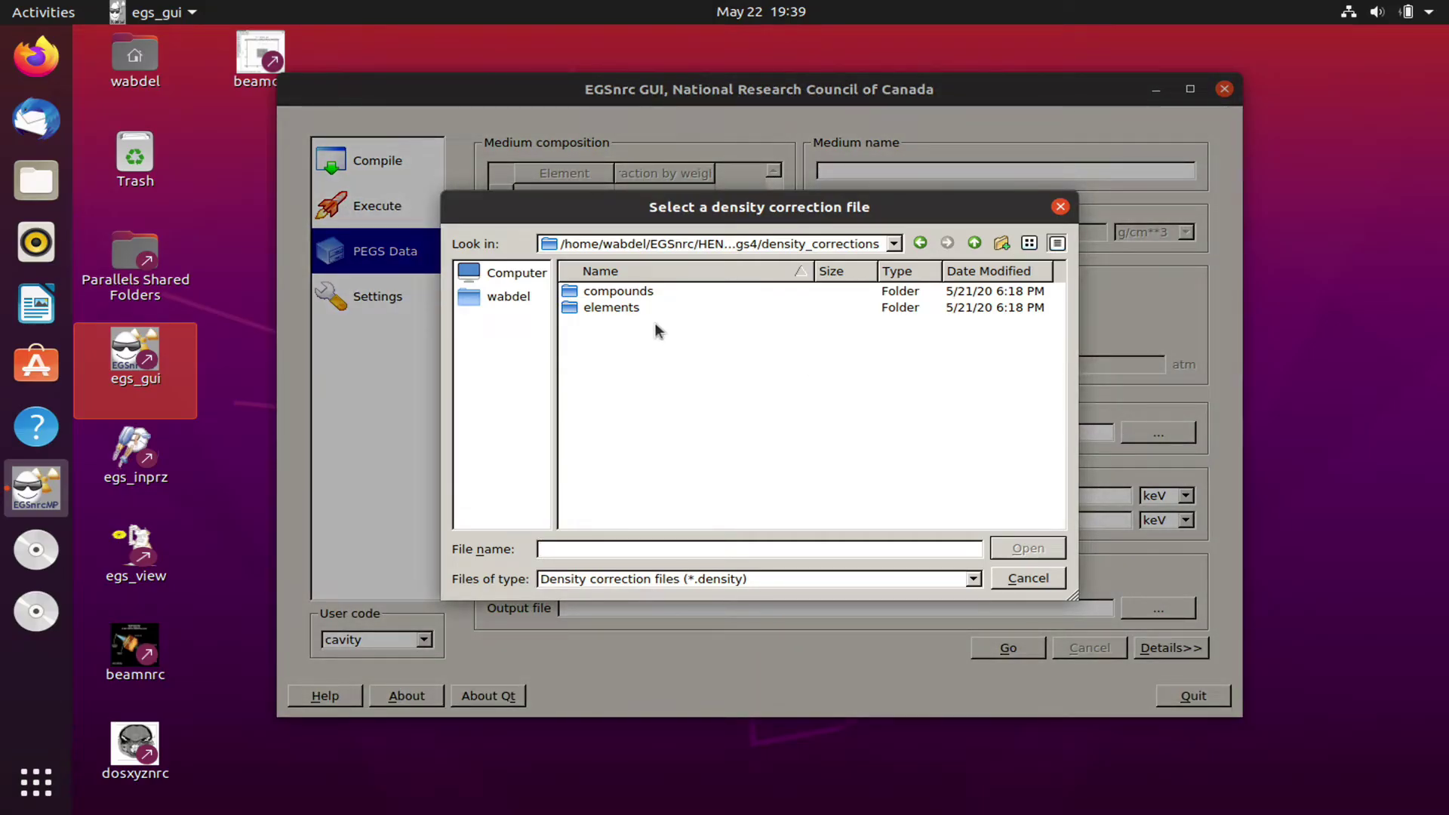
pyautogui.doubleClick(617, 291)
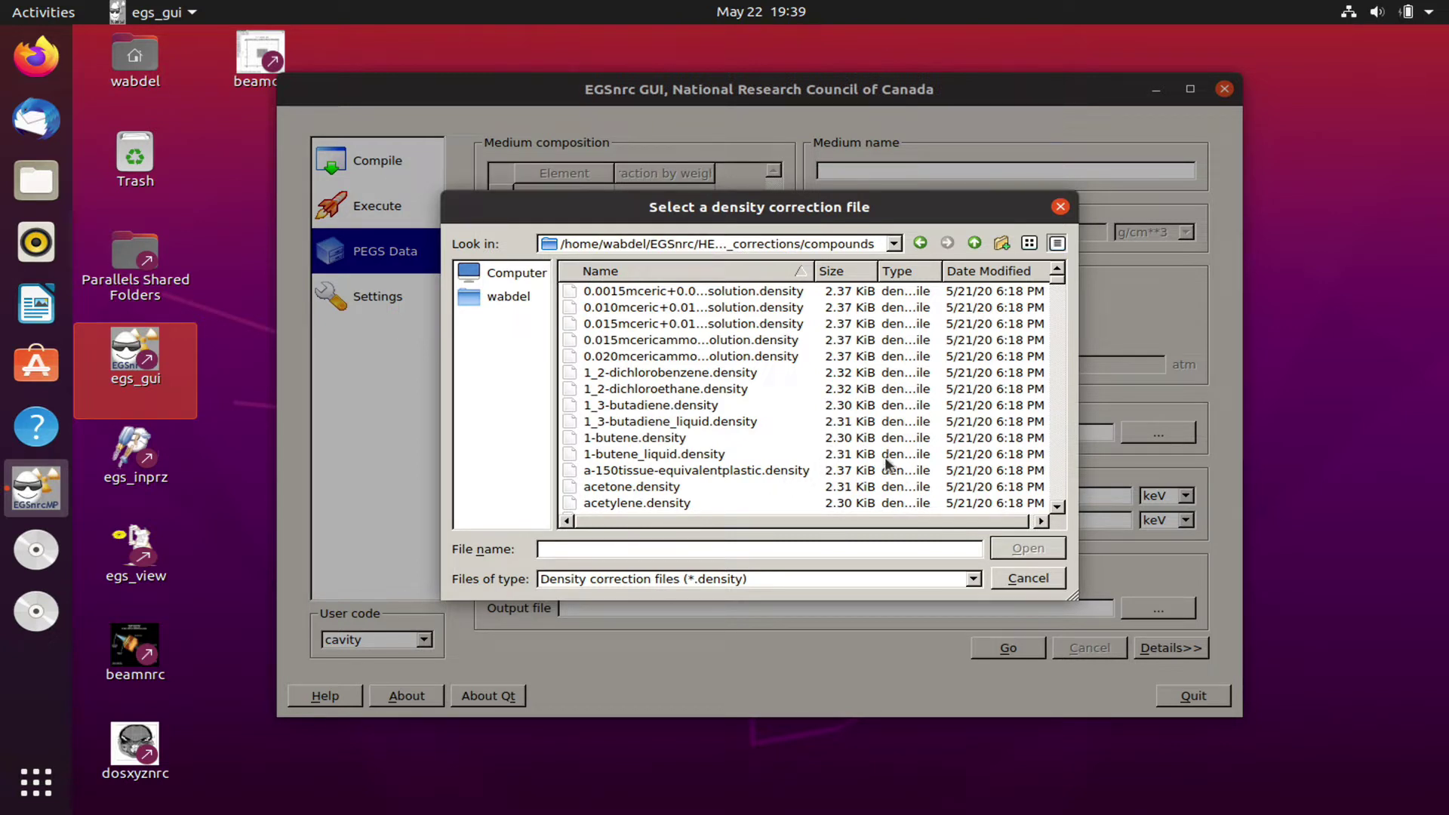
pyautogui.click(1056, 483)
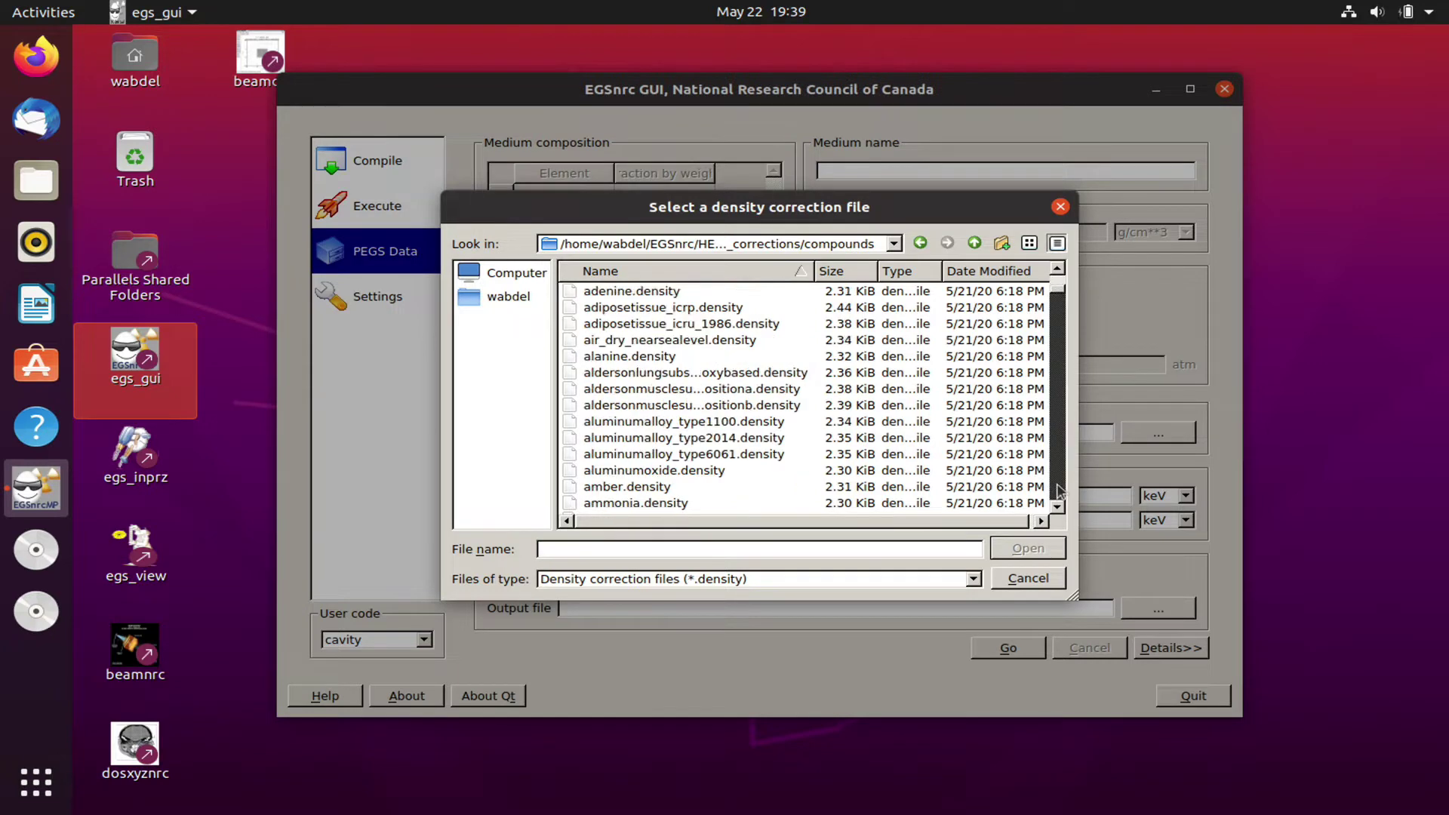
pyautogui.click(1056, 483)
pyautogui.click(1056, 483)
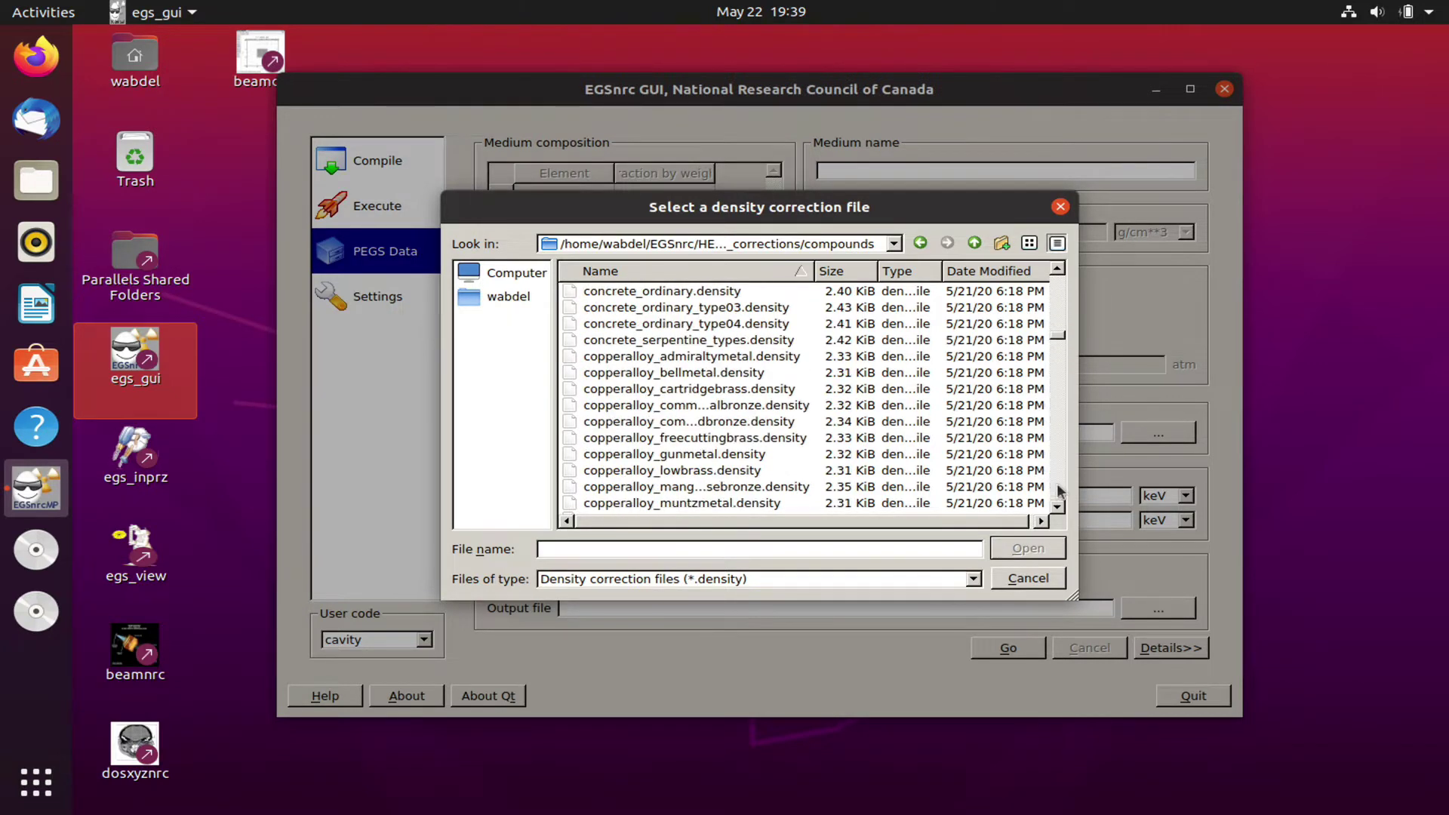
pyautogui.click(1057, 484)
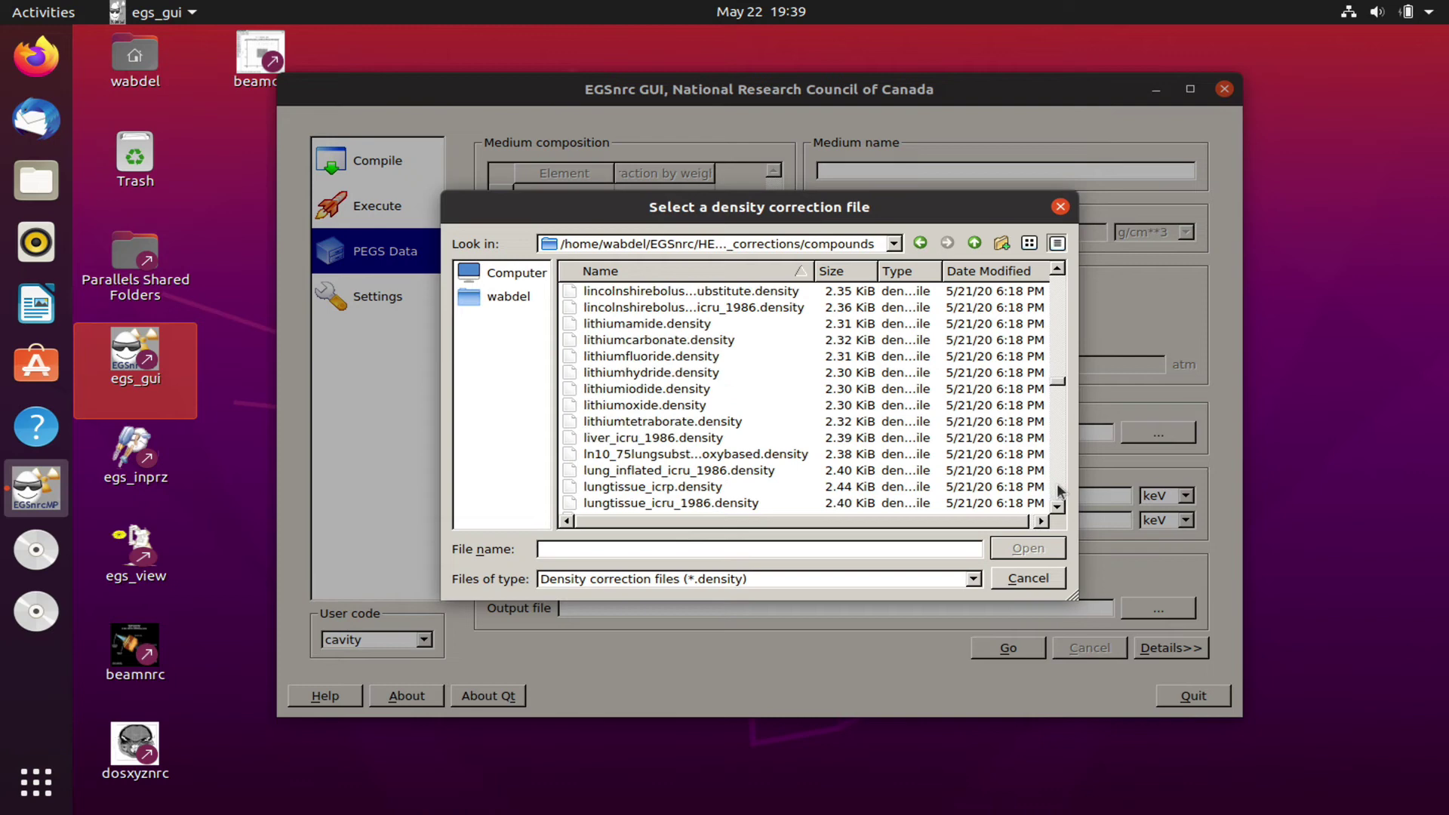
pyautogui.click(1057, 489)
pyautogui.click(1058, 490)
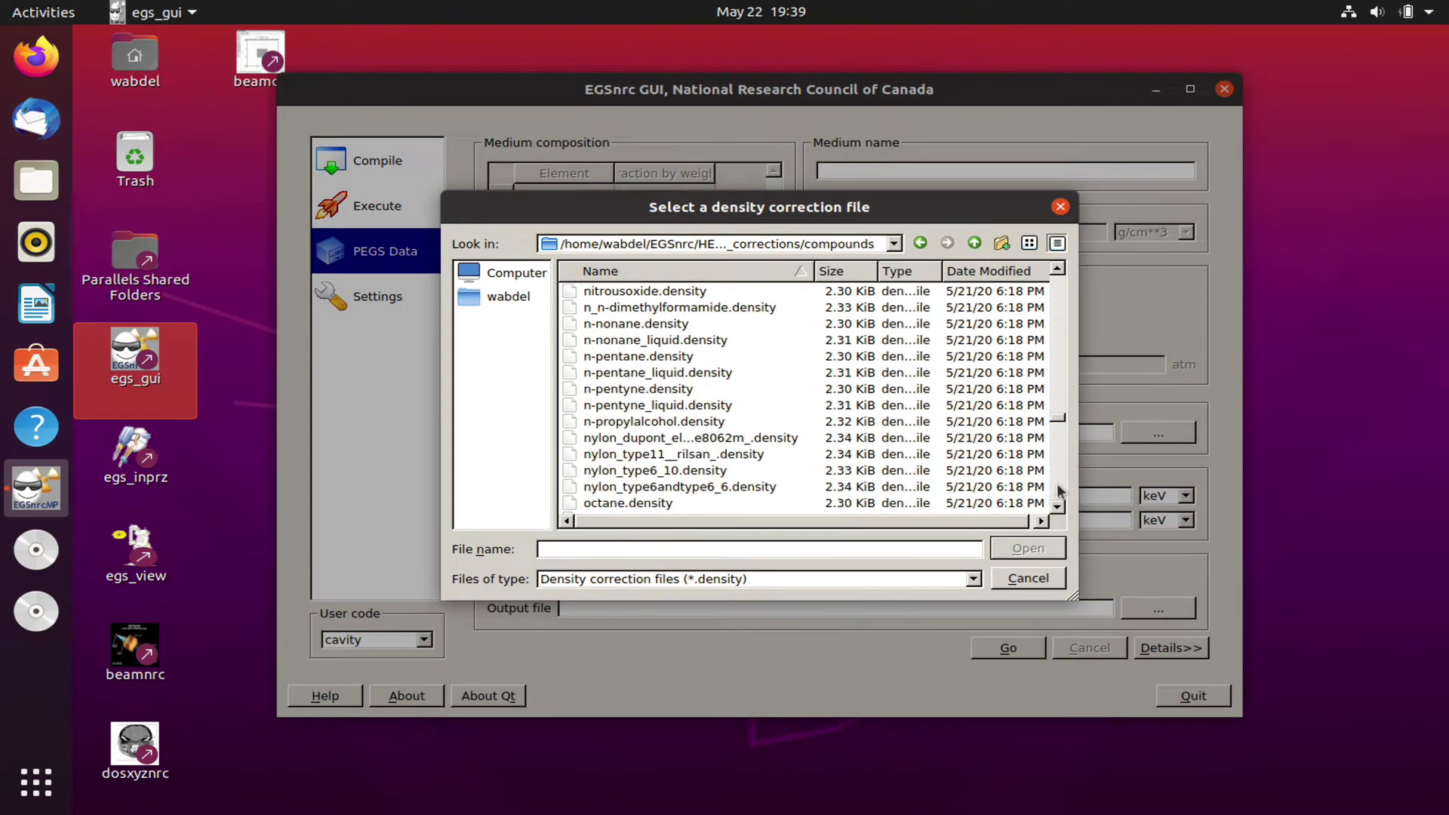
pyautogui.click(1058, 490)
pyautogui.click(1059, 487)
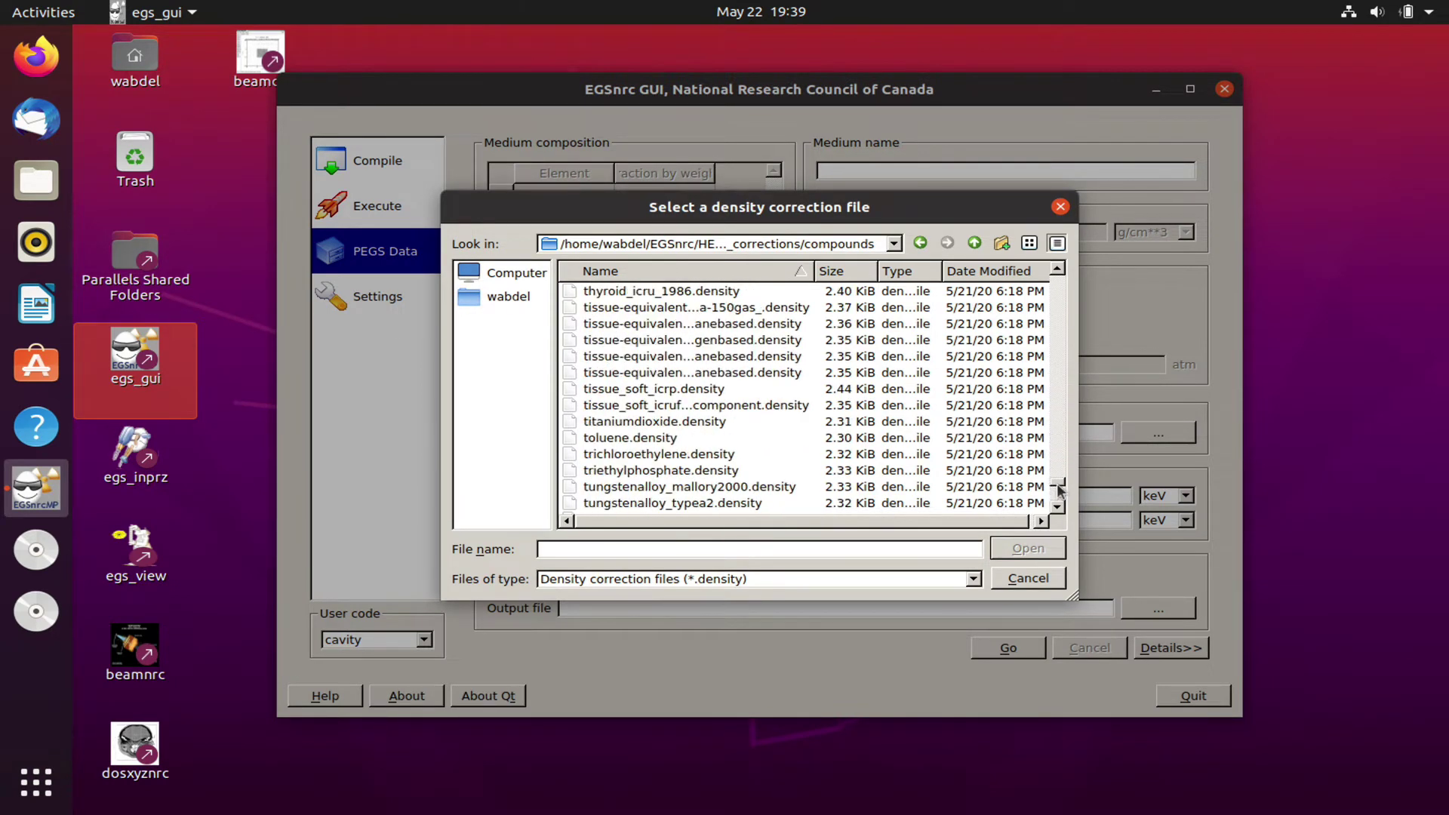
pyautogui.click(1059, 489)
pyautogui.click(1059, 489)
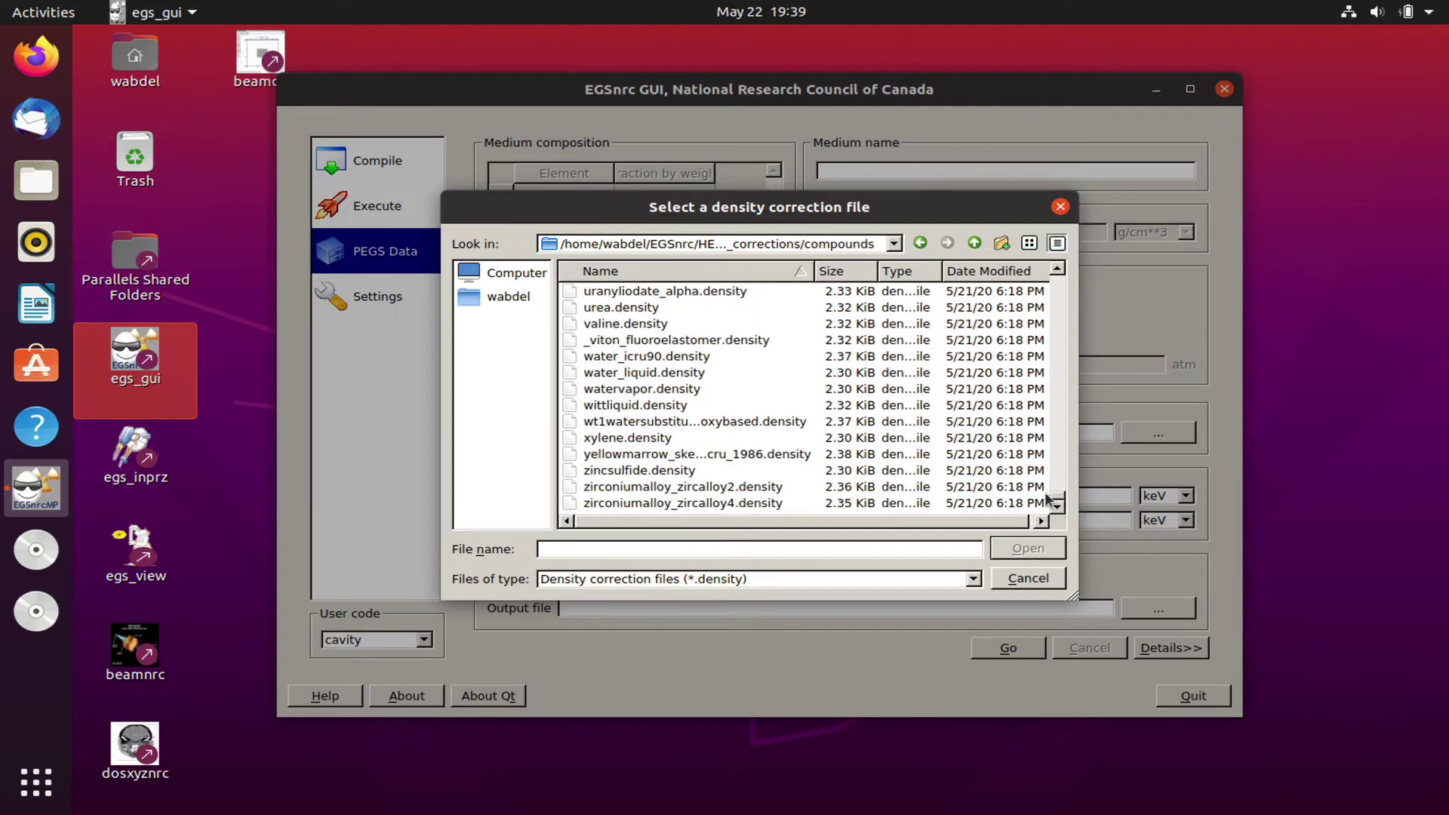
pyautogui.click(624, 376)
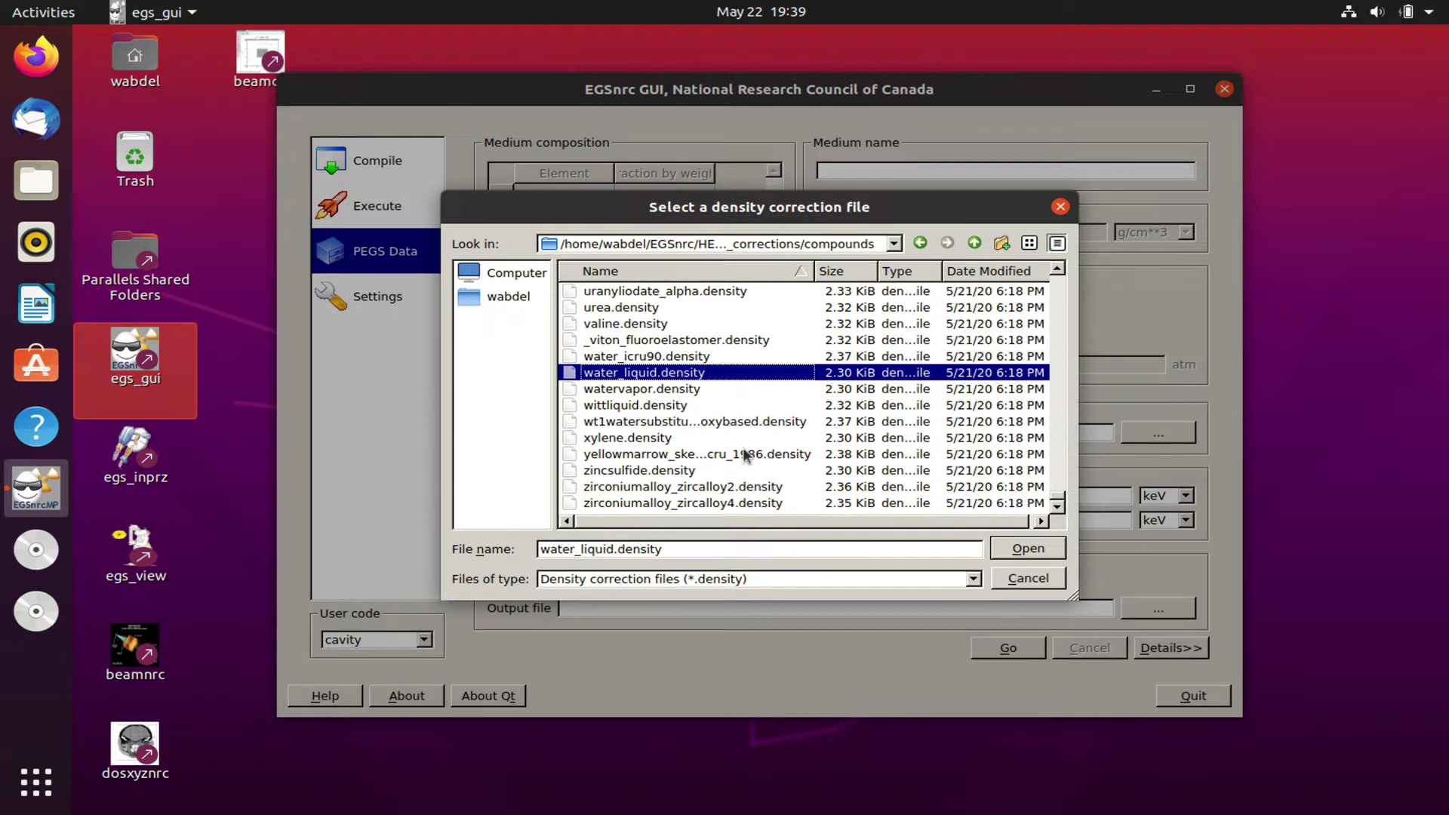
pyautogui.click(1027, 548)
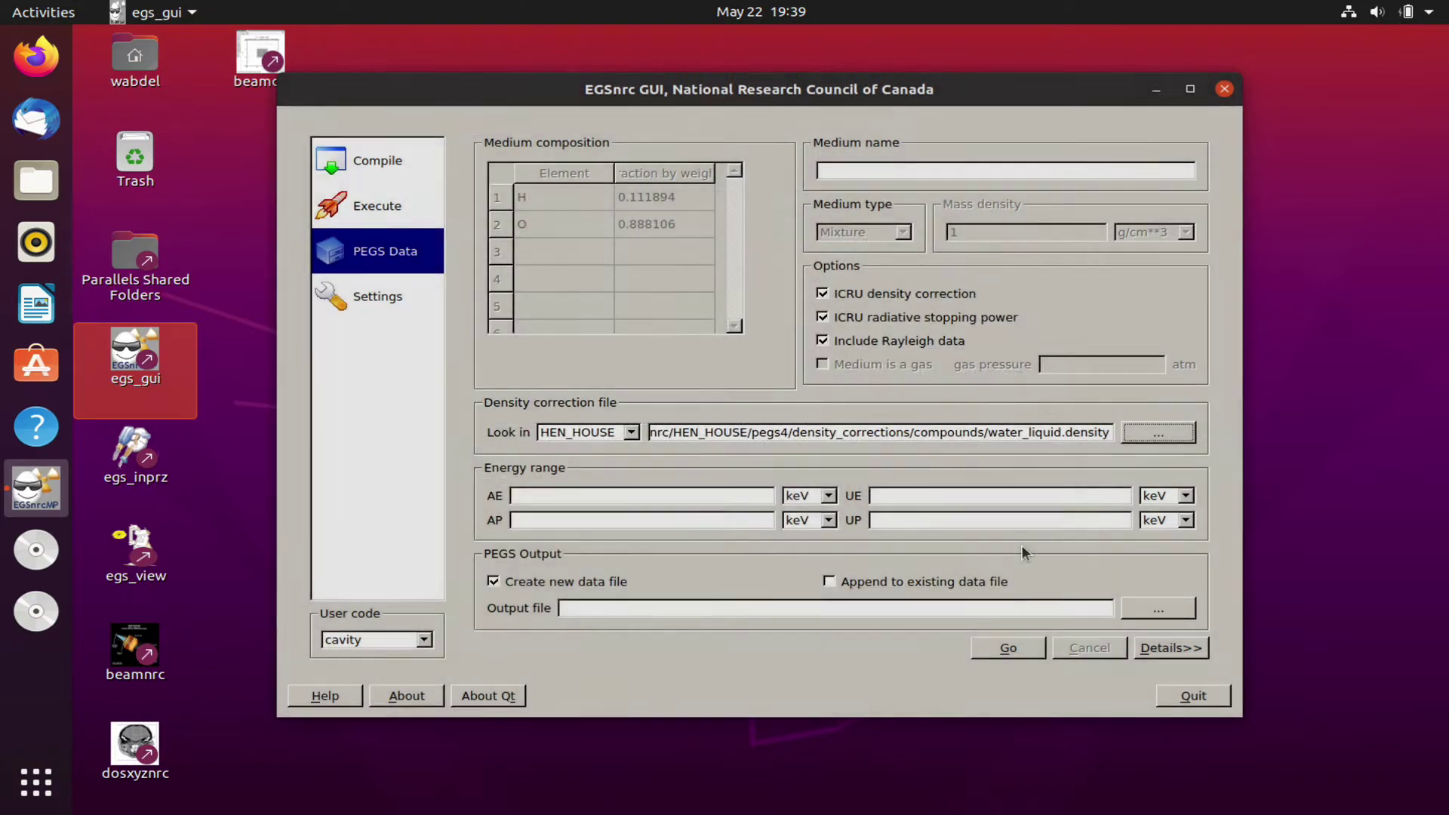
# - Enter H2O in the Medium name field
pyautogui.click(847, 171)
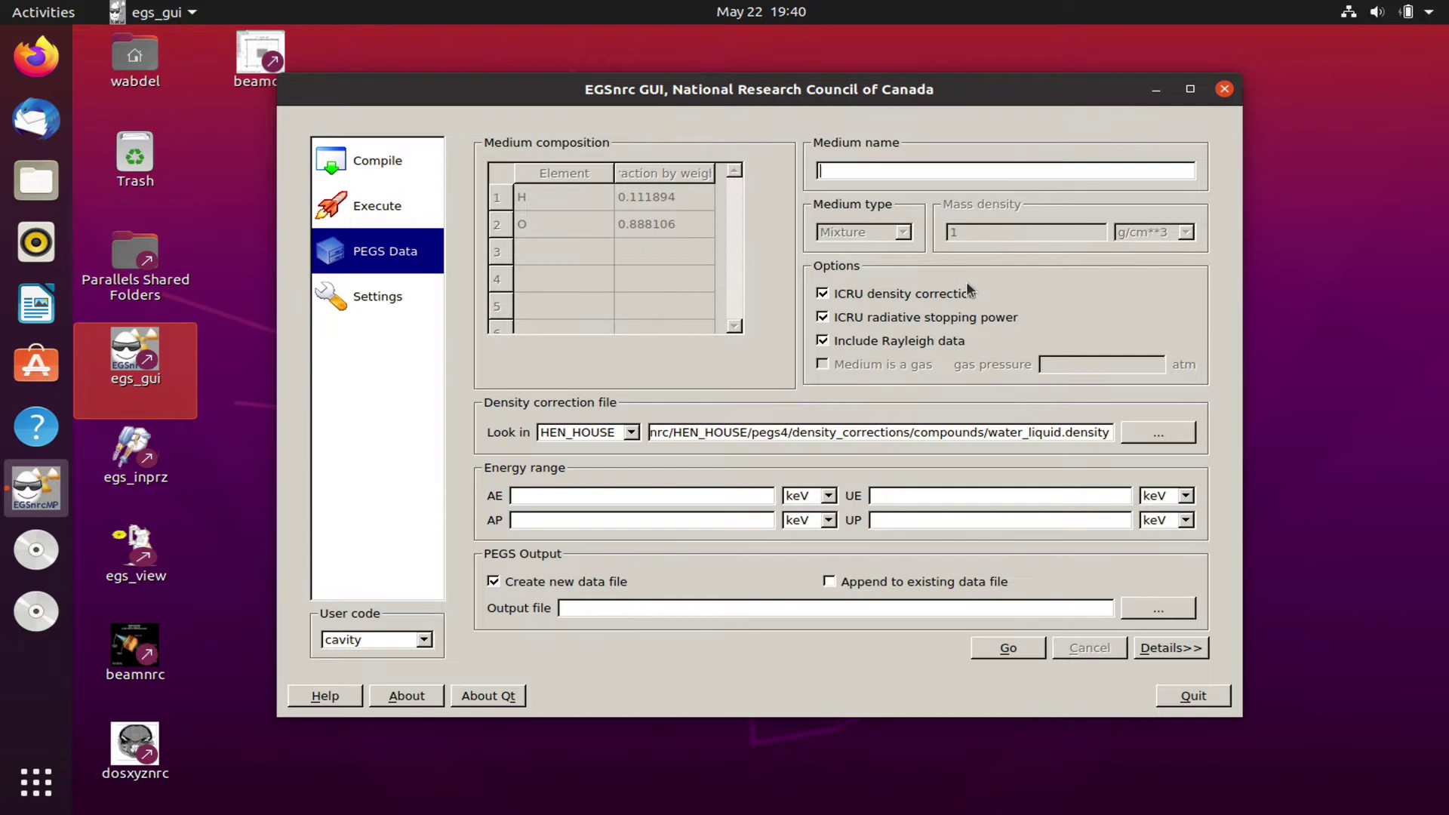
pyautogui.write('H2O')
# - Set the electron energies to AE 0.521 MeV and UE 20.511 MeV
pyautogui.click(827, 496)
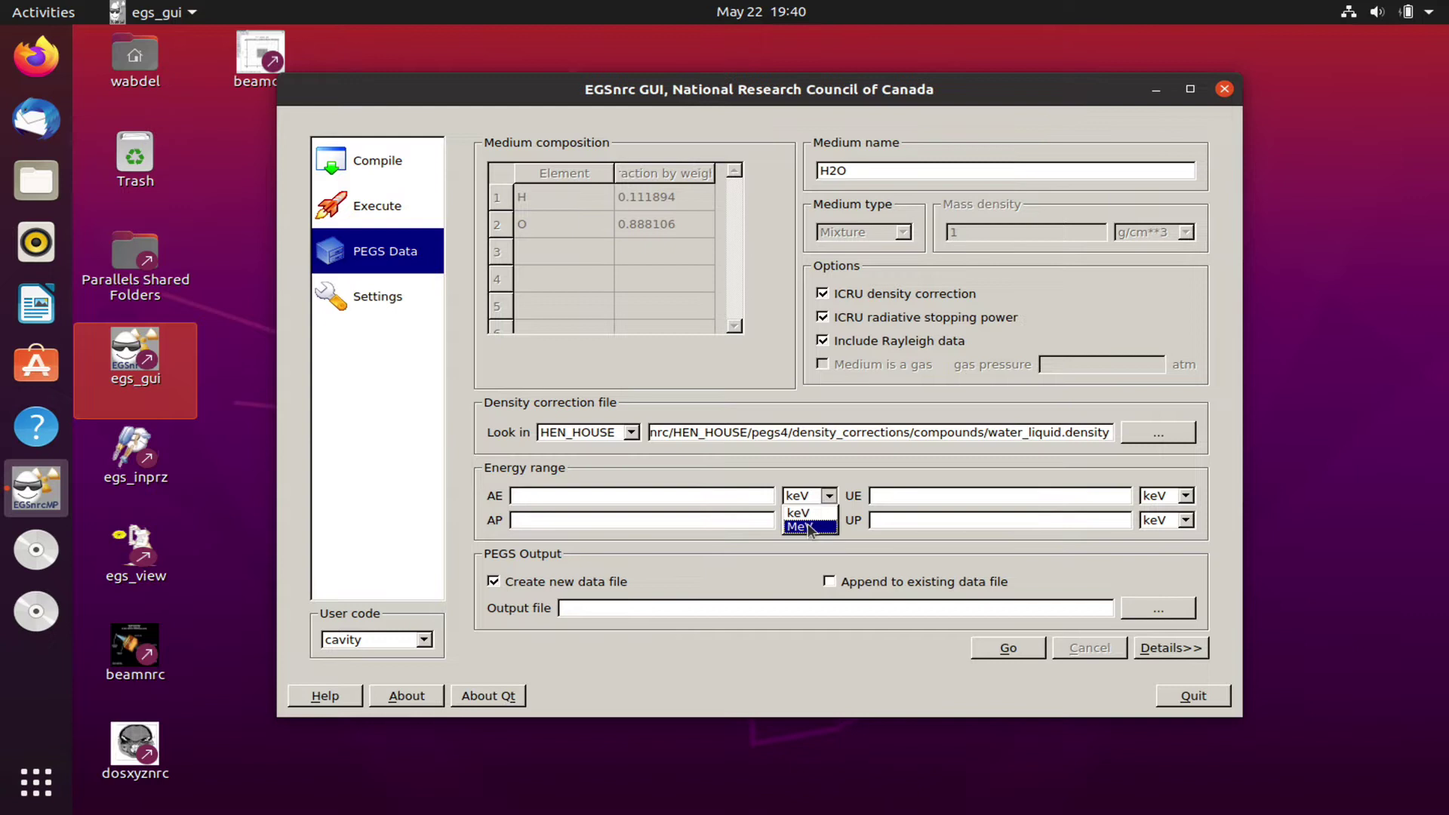
pyautogui.click(811, 529)
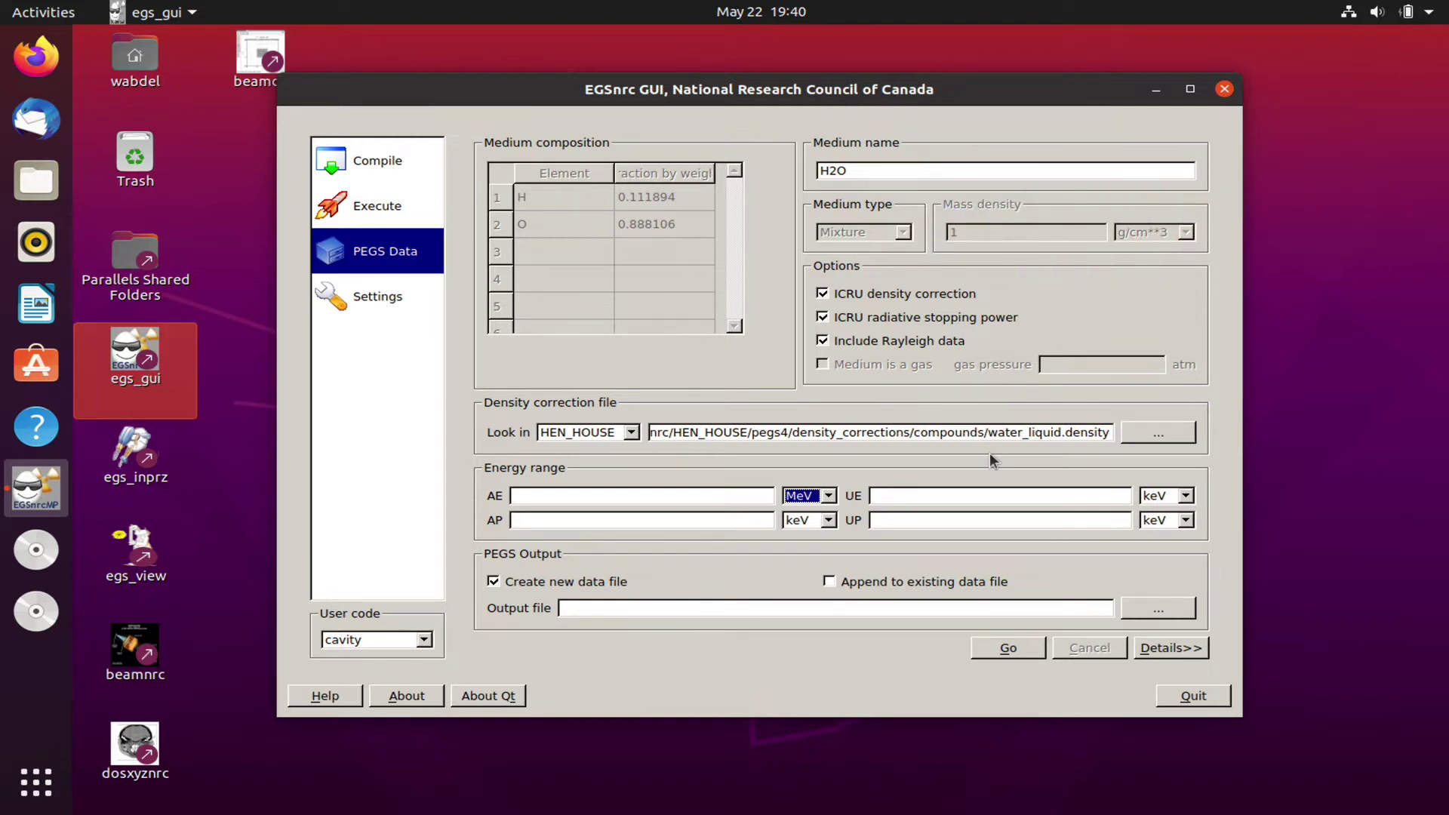
pyautogui.click(718, 494)
pyautogui.write('0.521')
pyautogui.click(907, 495)
pyautogui.write('20.511')
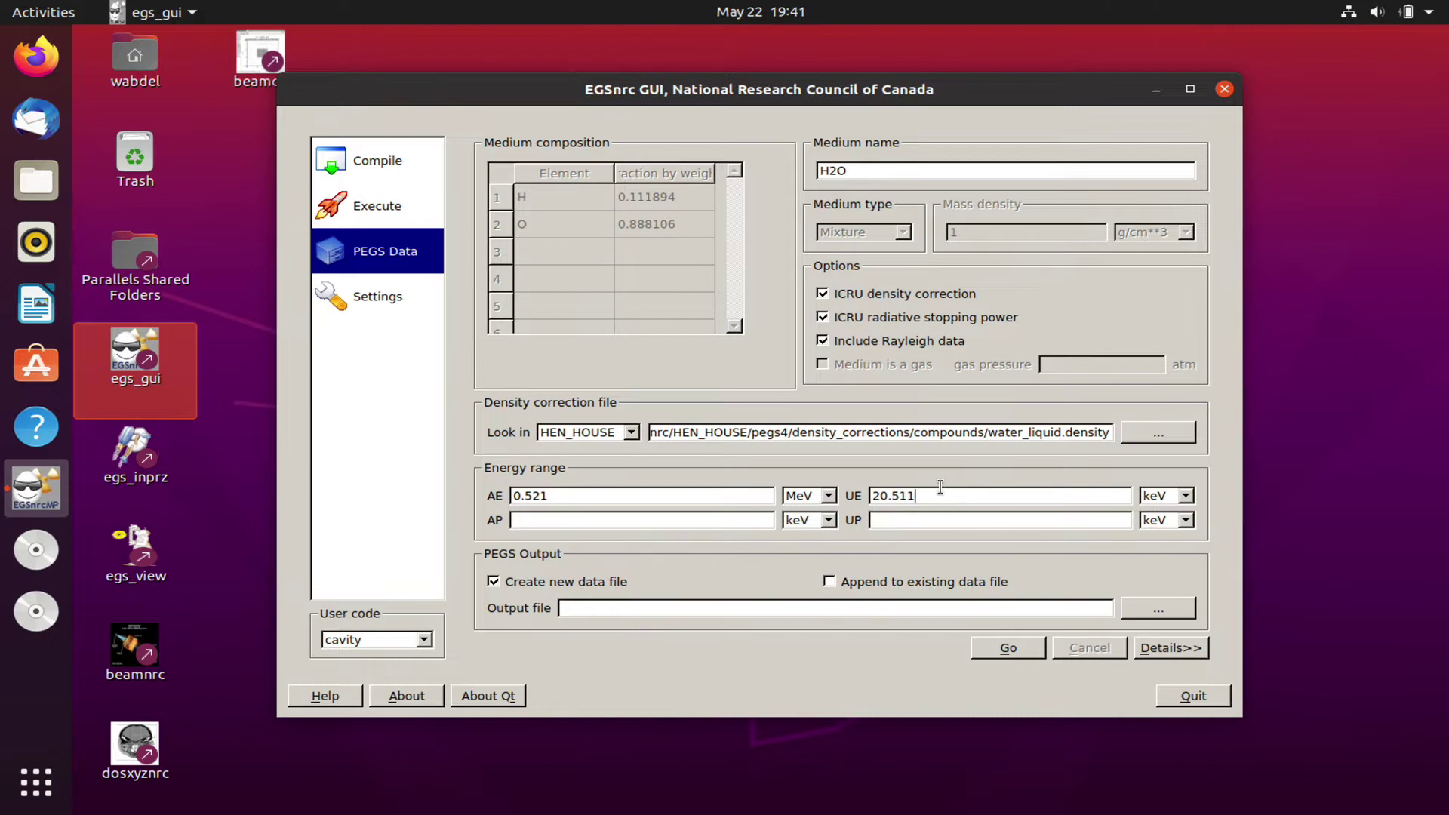
pyautogui.click(1184, 495)
pyautogui.click(1167, 527)
# - Set the photon energies to AP 0.01 MeV and UP 20 MeV
pyautogui.click(827, 520)
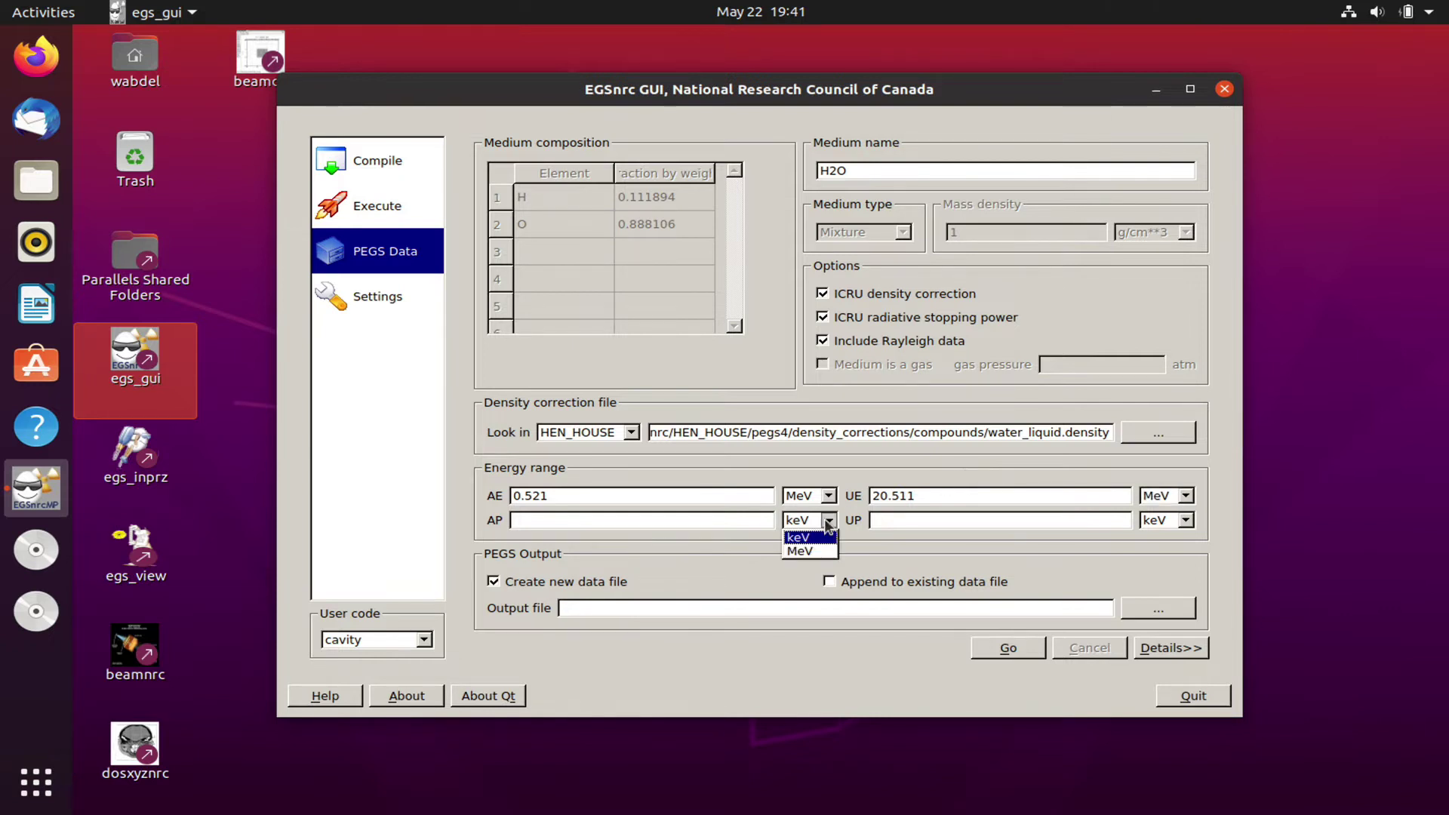
pyautogui.click(807, 553)
pyautogui.click(615, 519)
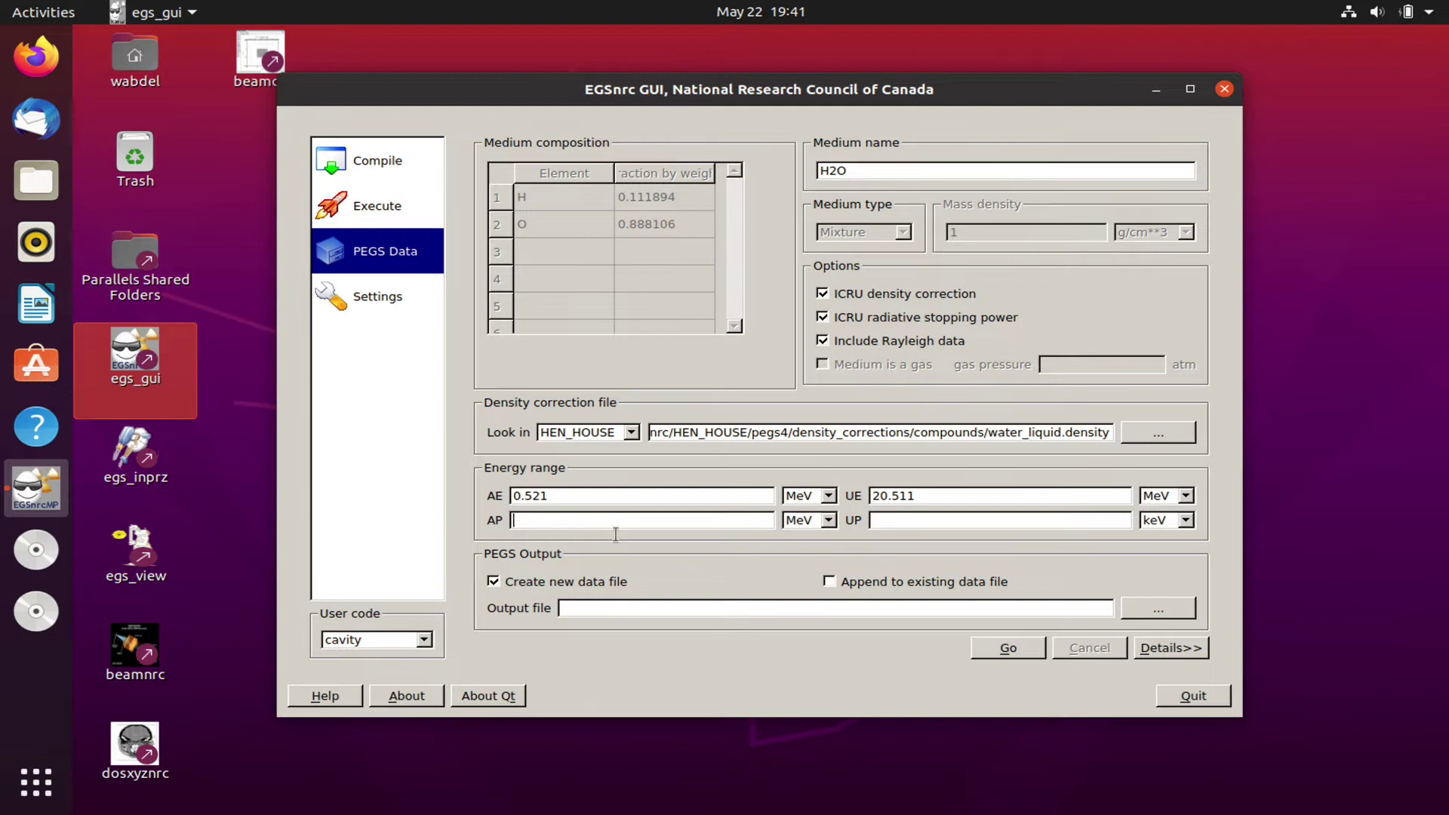
pyautogui.write('.01')
pyautogui.press('BackSpace')
pyautogui.press('BackSpace')
pyautogui.press('BackSpace')
pyautogui.write('0.01')
pyautogui.click(1187, 523)
pyautogui.click(1163, 561)
pyautogui.click(894, 518)
pyautogui.write('20')
pyautogui.click(804, 609)
pyautogui.write('phantom')
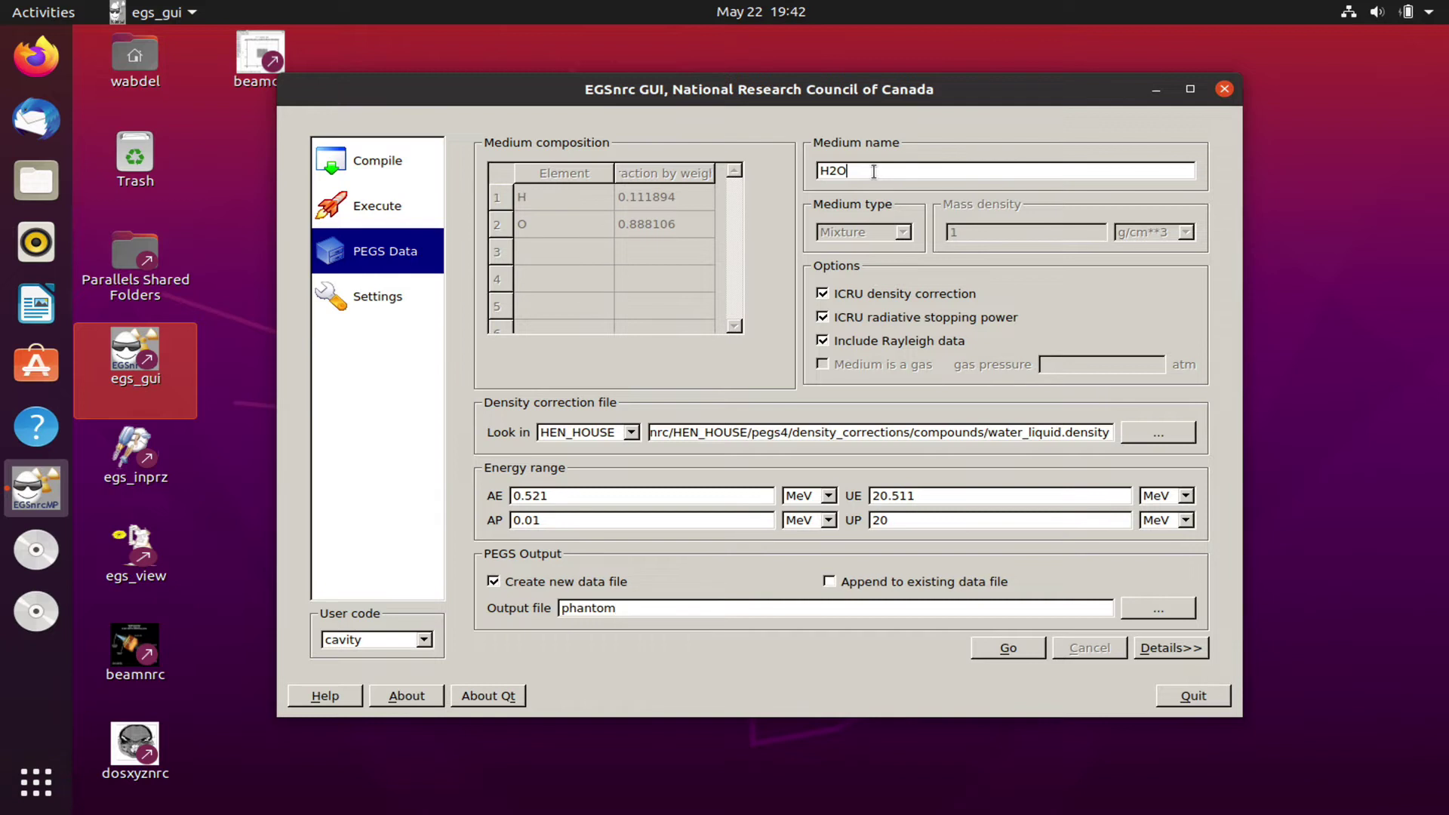
pyautogui.write('521')
pyautogui.write('ICRU')
# - Run PEGS for H2O521ICRU and dismiss the 'PEGS finished' notice
pyautogui.click(1010, 644)
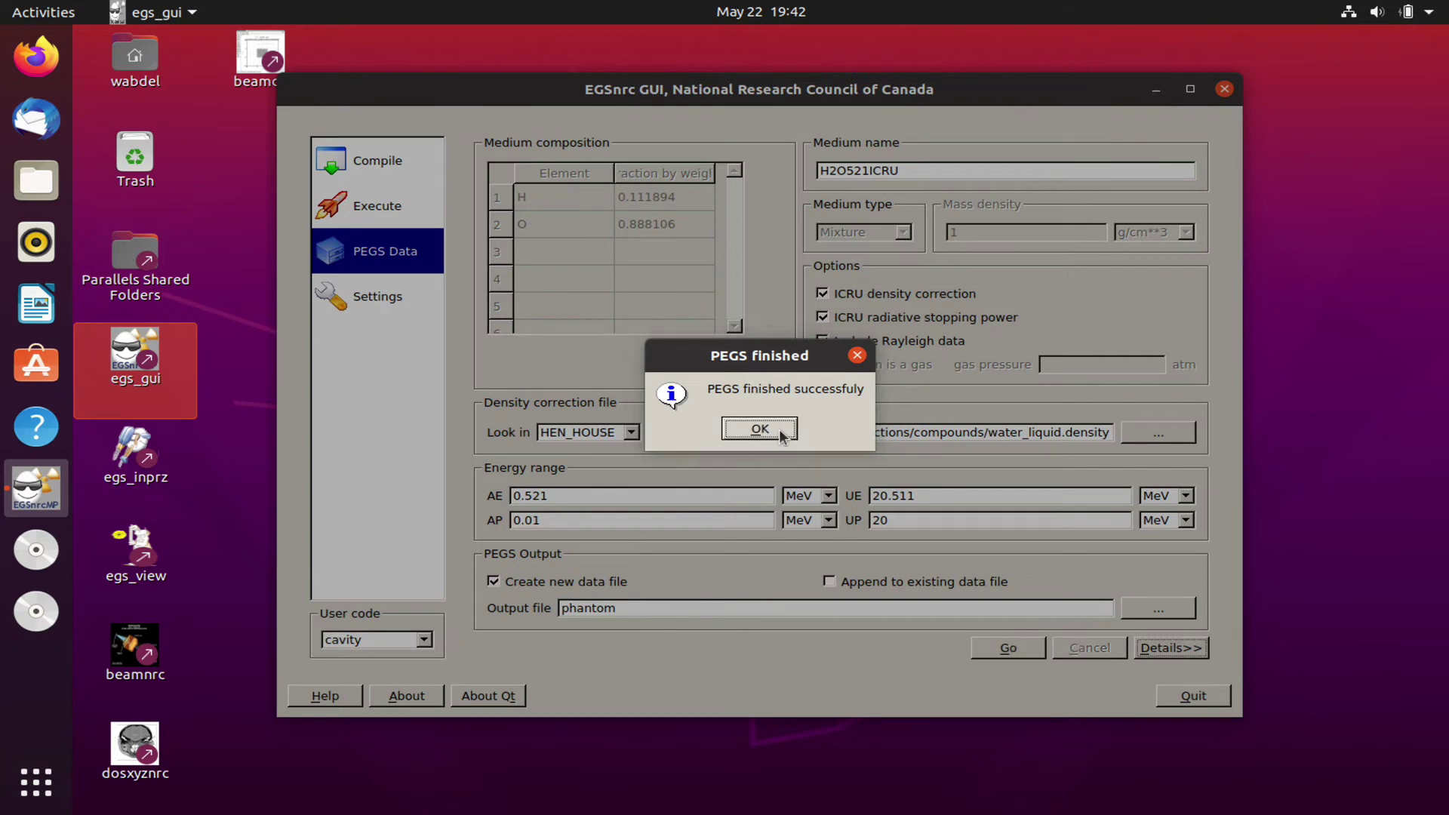
pyautogui.click(780, 435)
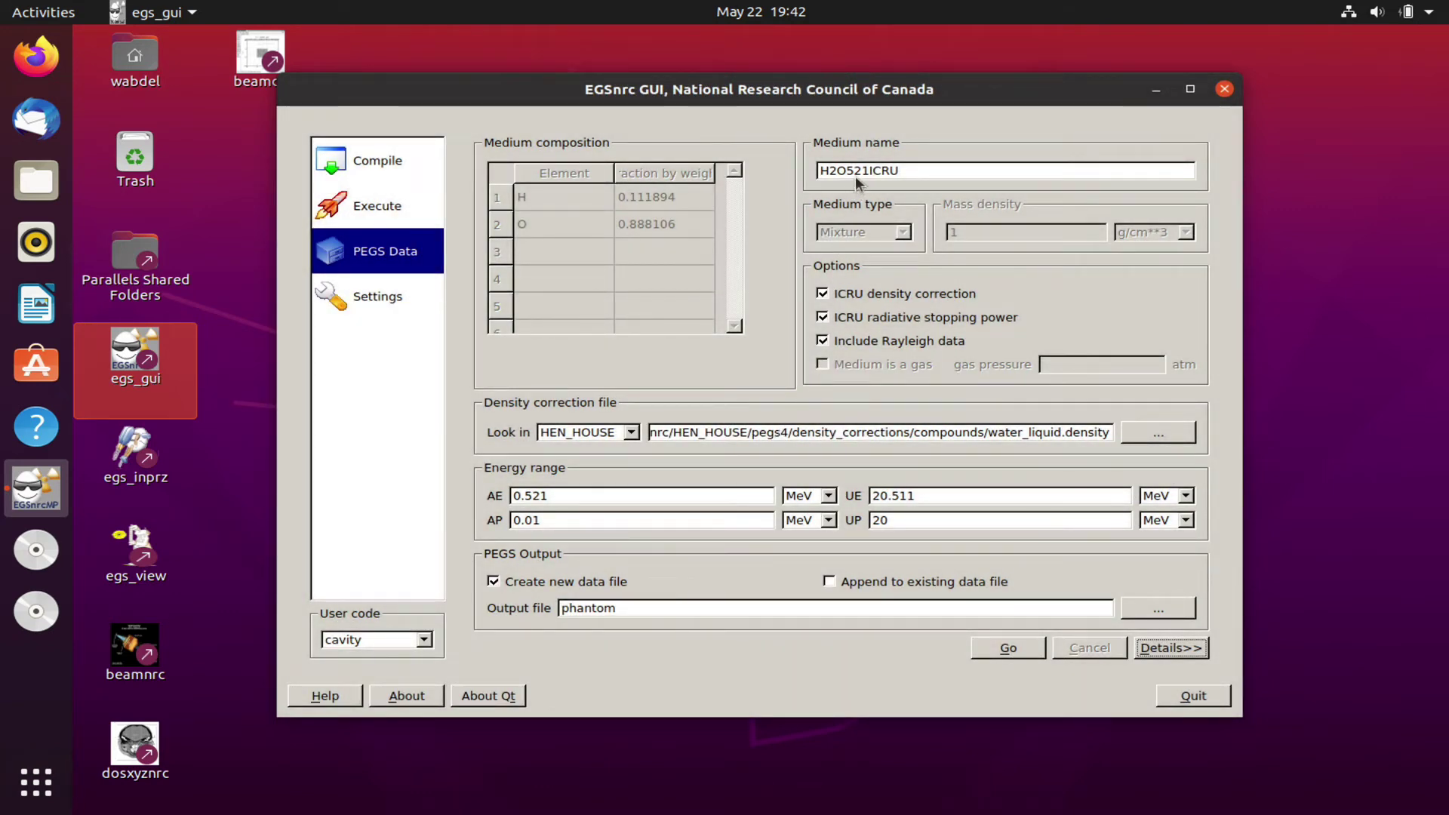
# - Rename the medium to H2O700ICRU and change AE to 0.700
pyautogui.moveTo(849, 172); pyautogui.dragTo(863, 173)
pyautogui.press('BackSpace')
pyautogui.press('BackSpace')
pyautogui.press('BackSpace')
pyautogui.write('700')
pyautogui.moveTo(527, 495); pyautogui.dragTo(557, 496)
pyautogui.write('700')
pyautogui.moveTo(894, 494); pyautogui.dragTo(939, 496)
pyautogui.click(940, 521)
# - Enable appending to the existing data file, run PEGS and dismiss the completion notice
pyautogui.click(830, 582)
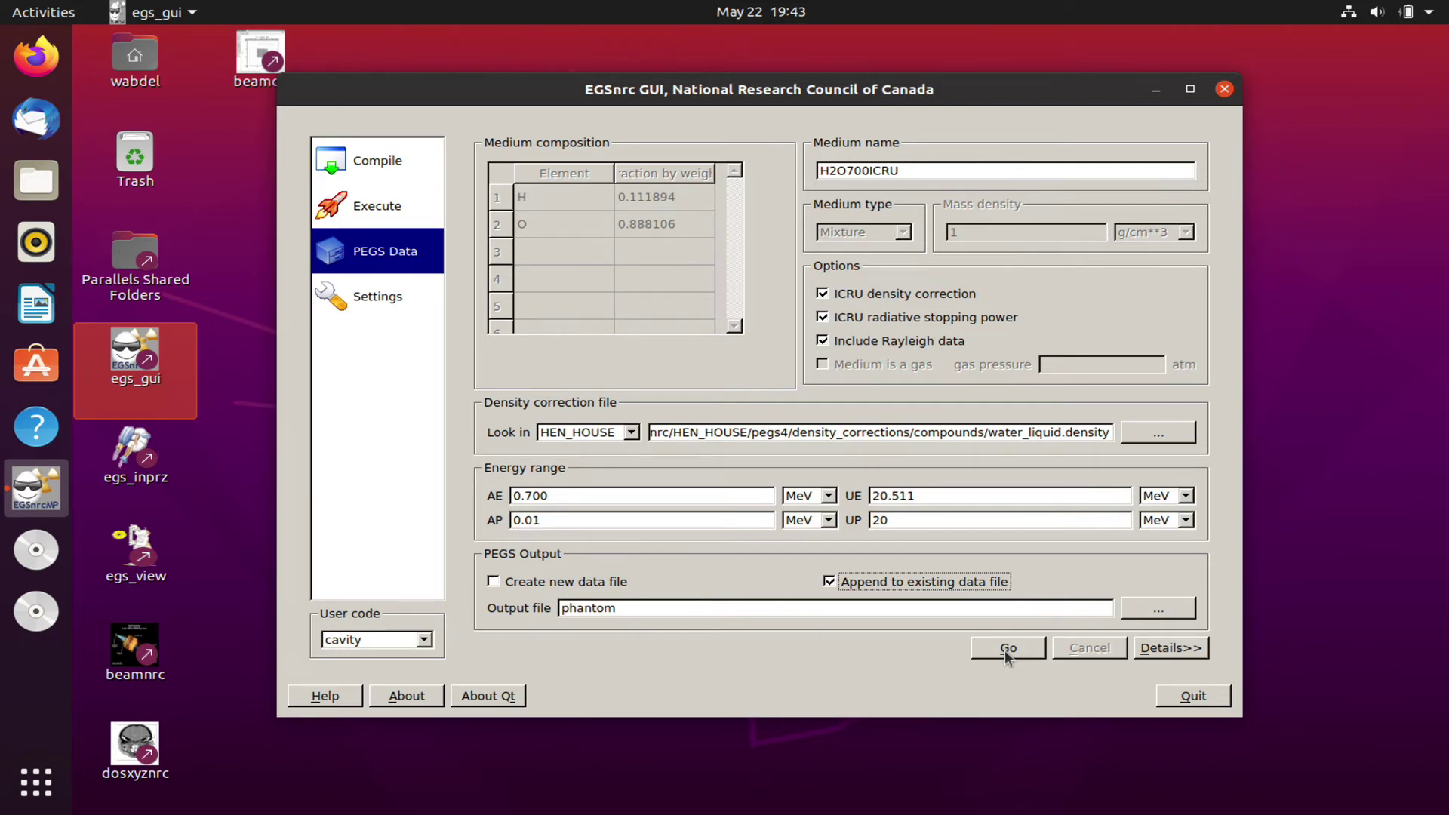
pyautogui.click(1004, 650)
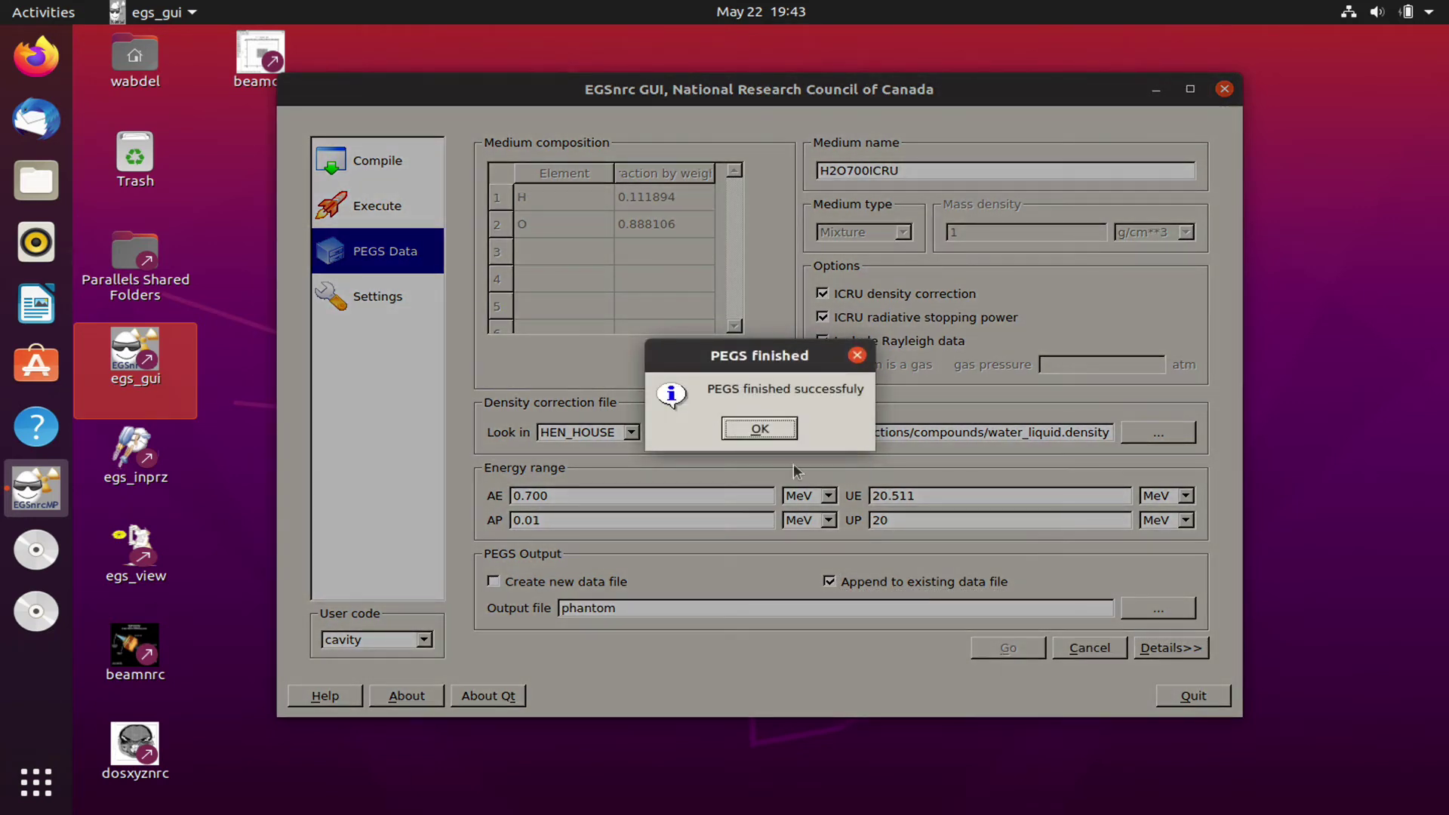
pyautogui.click(770, 427)
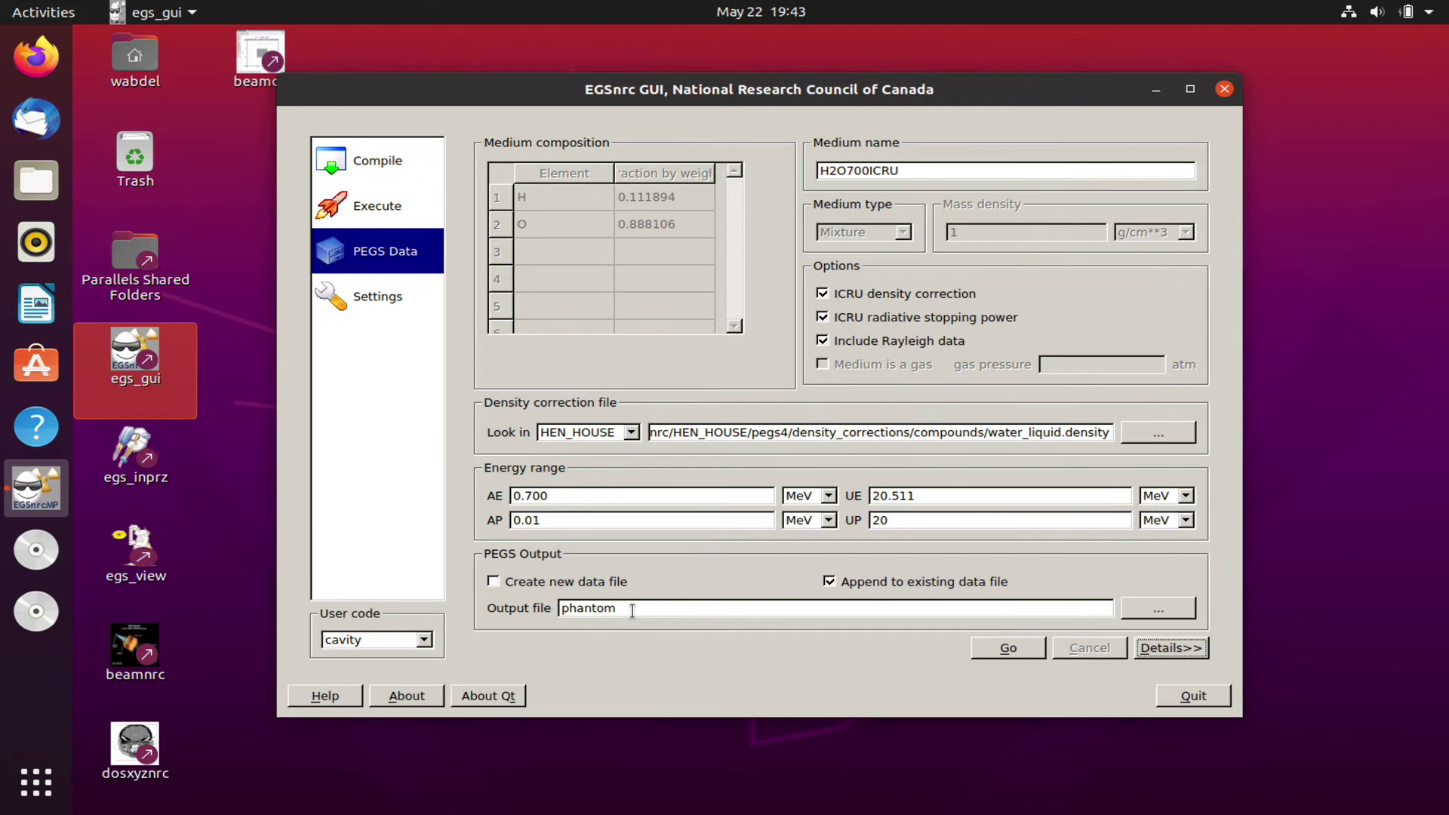
# - Switch the density correction file to compounds/air_dry_nearsealevel.density
pyautogui.click(1162, 432)
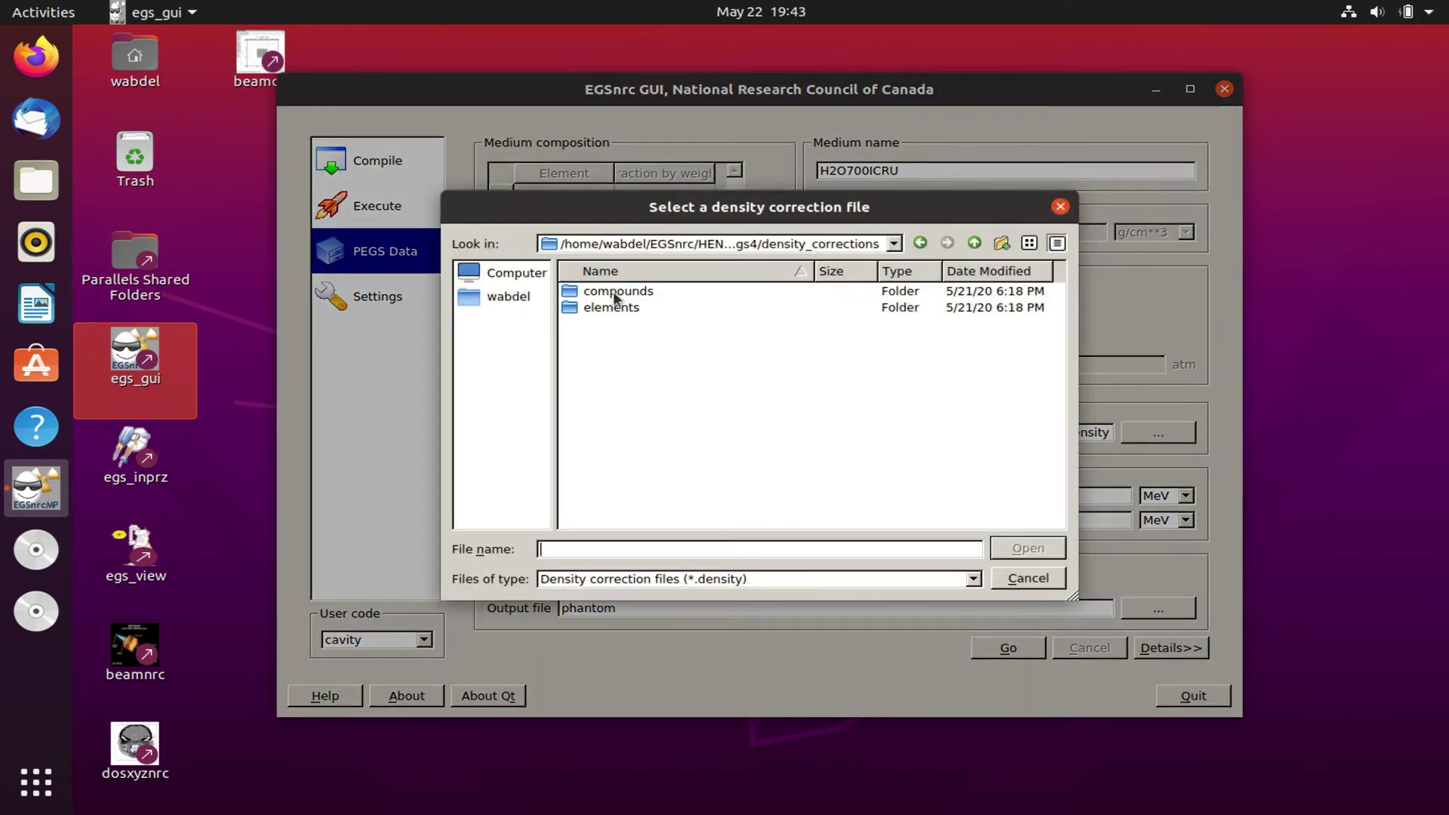
pyautogui.doubleClick(613, 291)
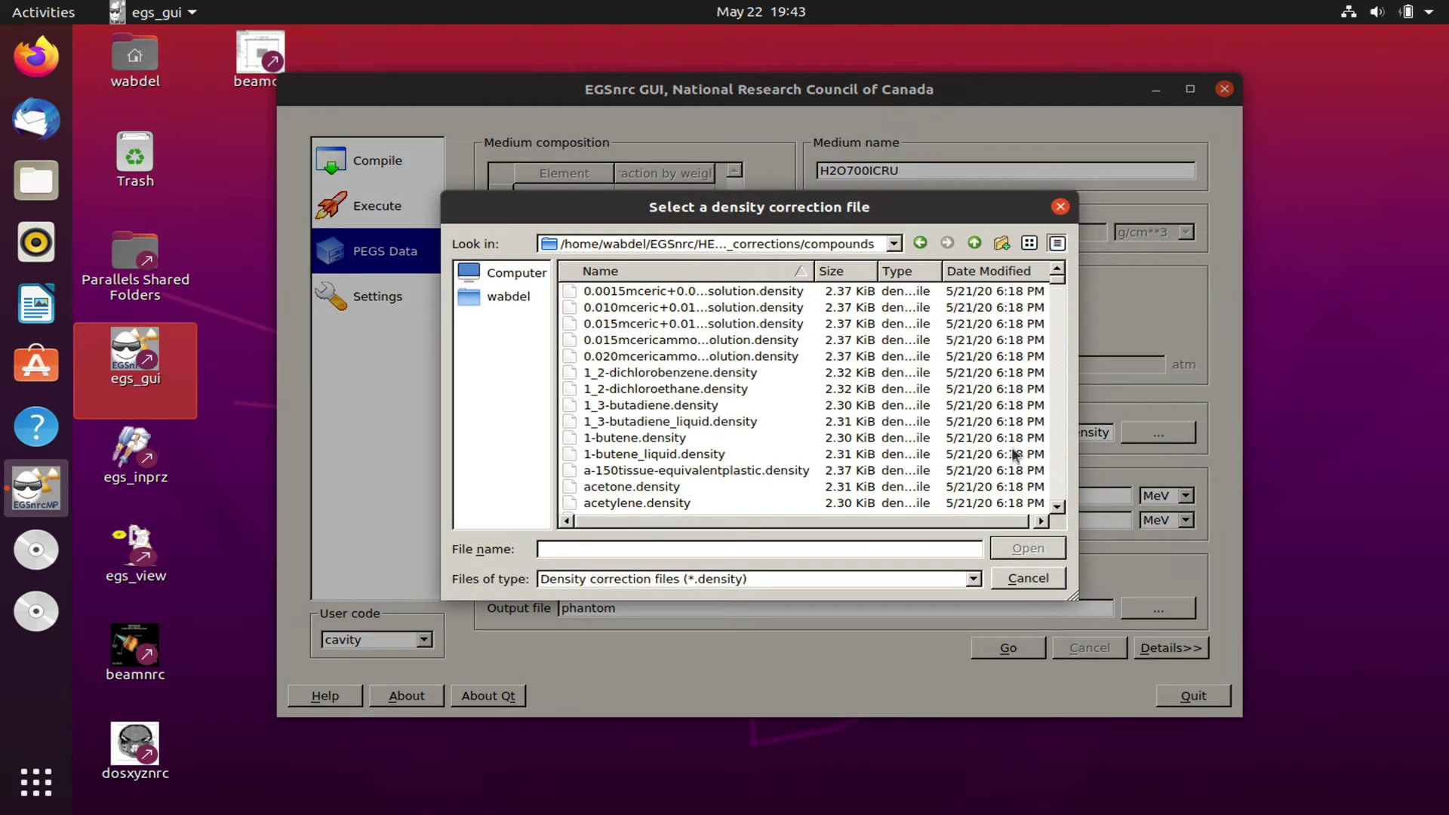
pyautogui.click(1059, 502)
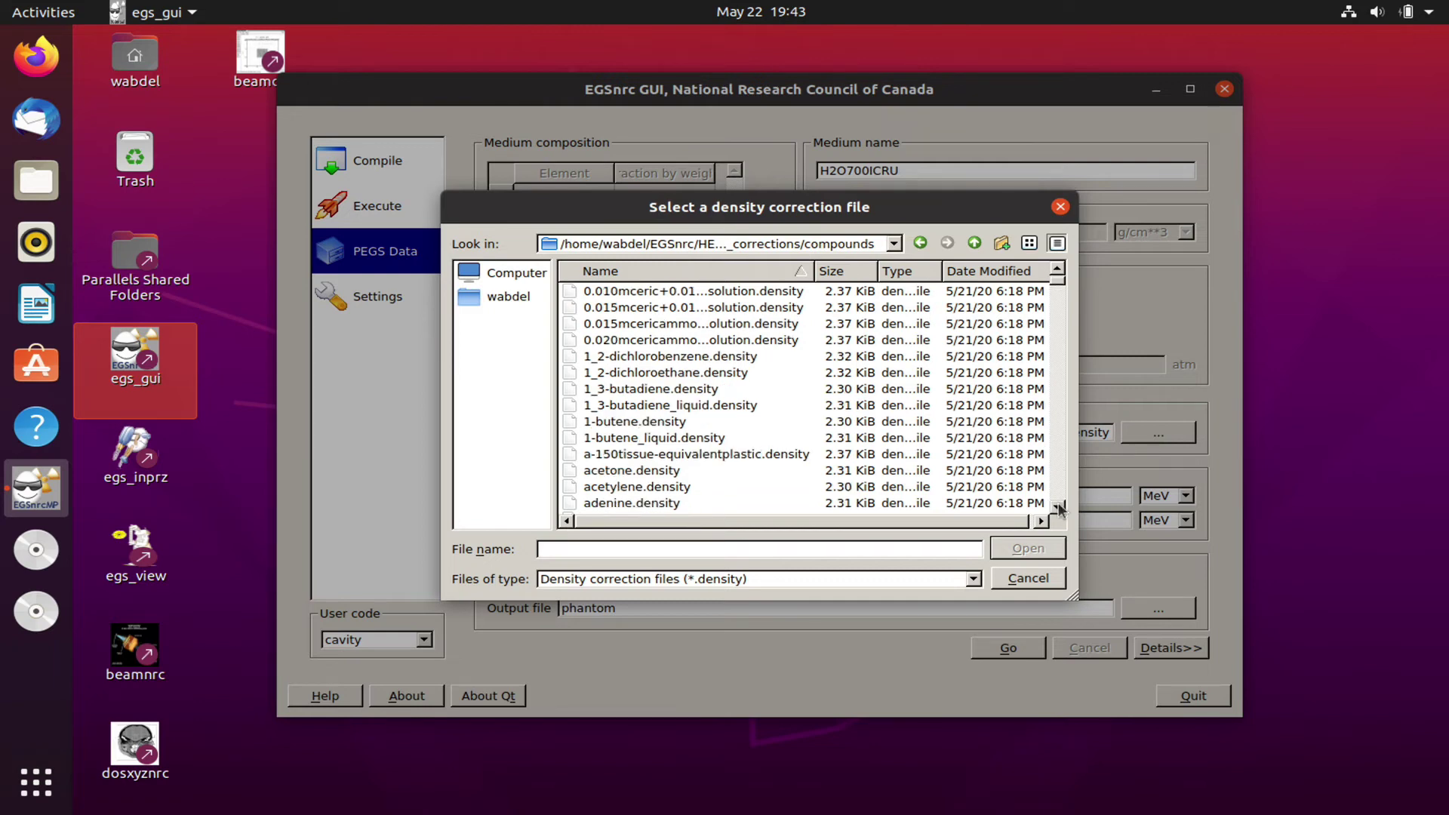
pyautogui.click(1059, 503)
pyautogui.click(704, 470)
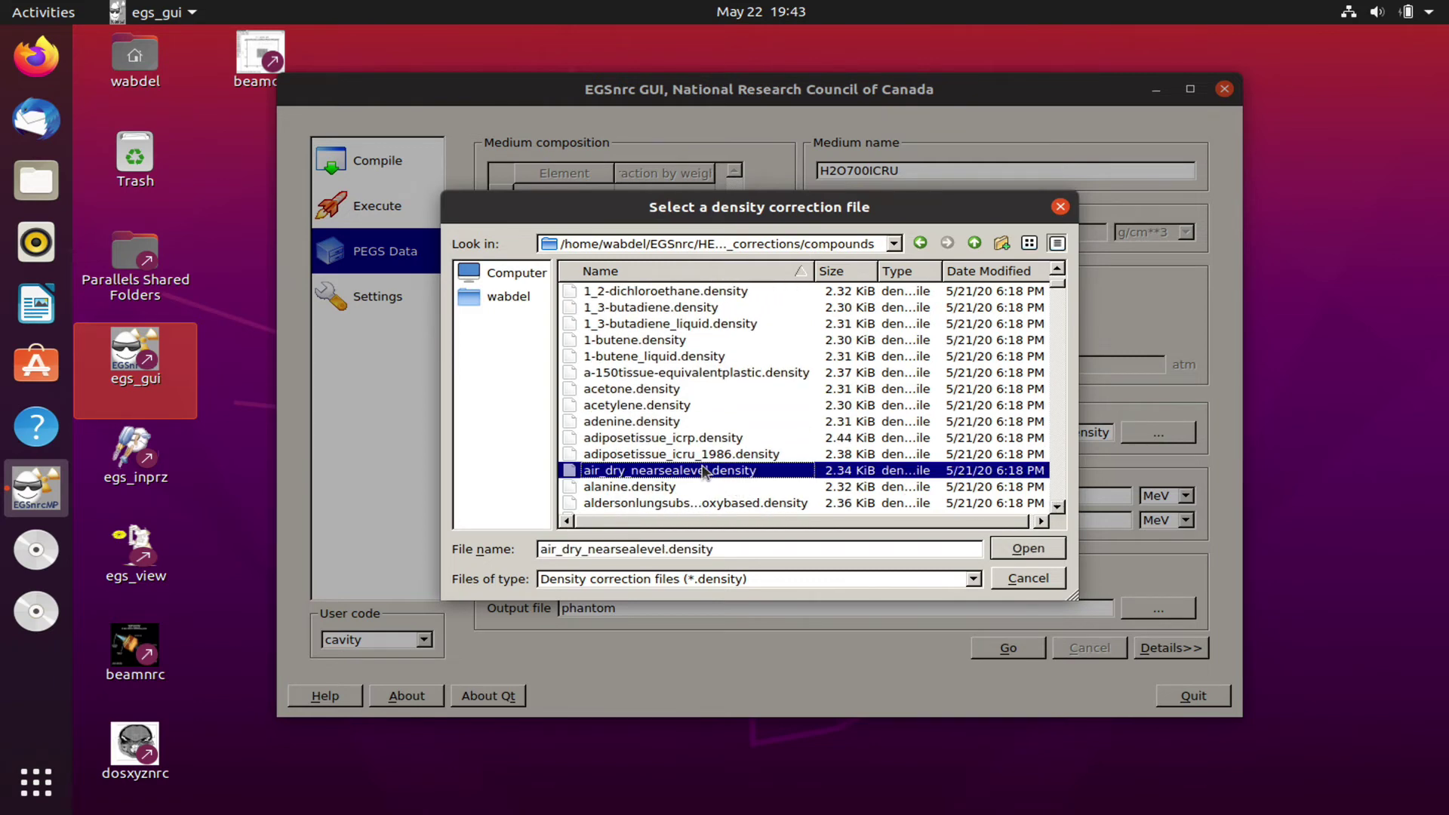
pyautogui.click(1023, 551)
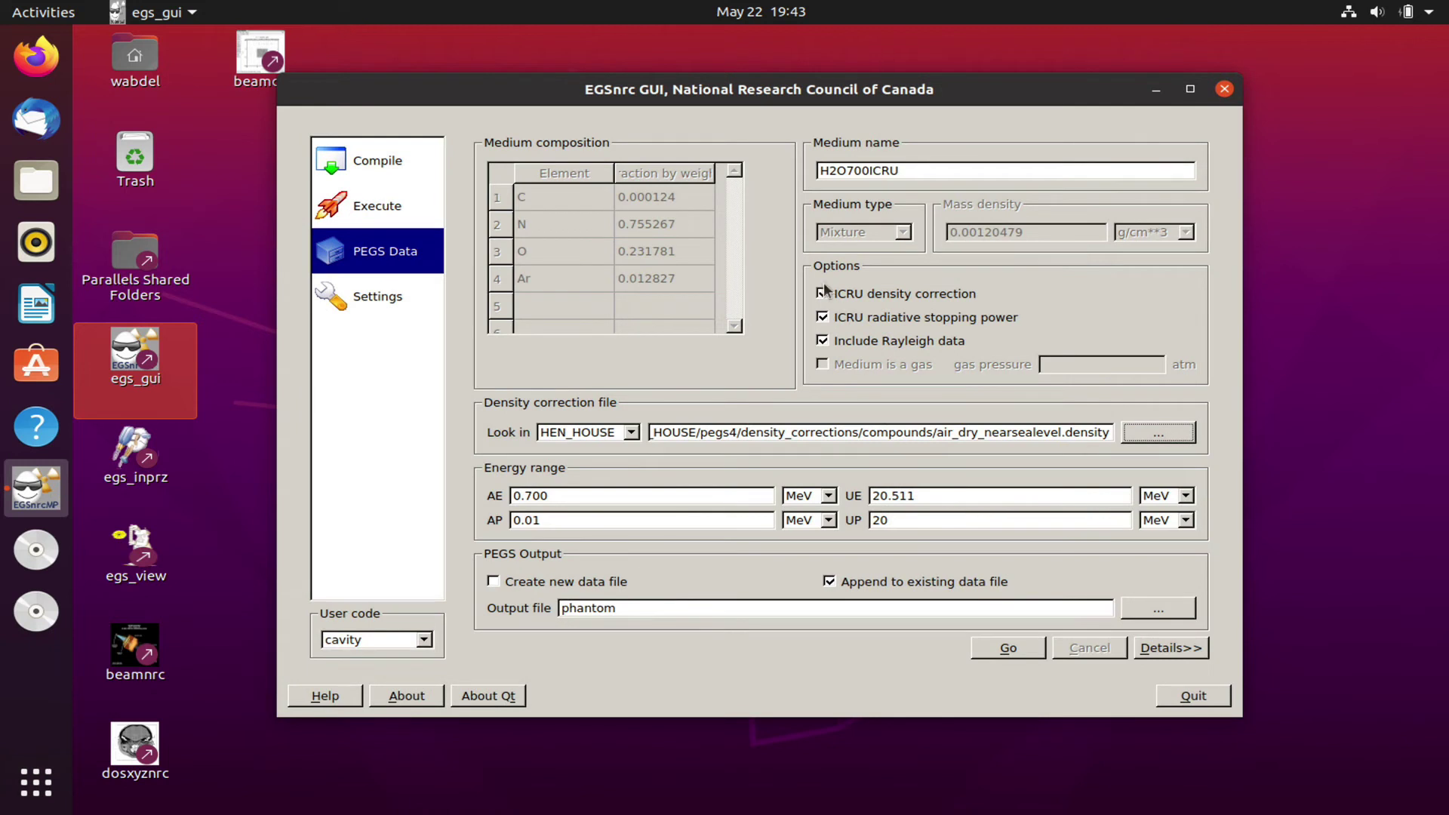
# - Rename the medium to AIR700ICRU, run PEGS and acknowledge completion
pyautogui.moveTo(817, 169); pyautogui.dragTo(848, 171)
pyautogui.press('BackSpace')
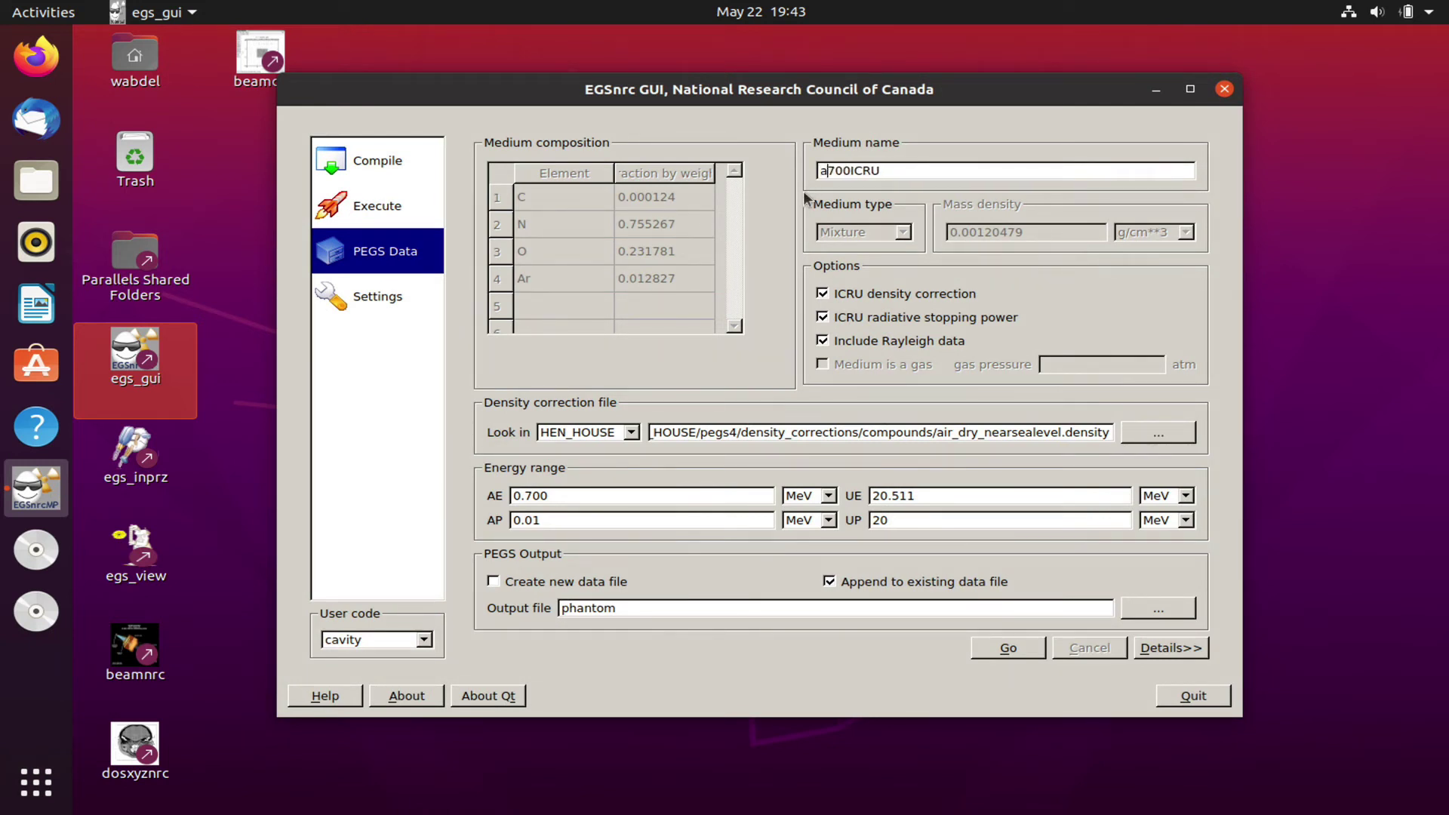
pyautogui.write('AIR')
pyautogui.click(1016, 647)
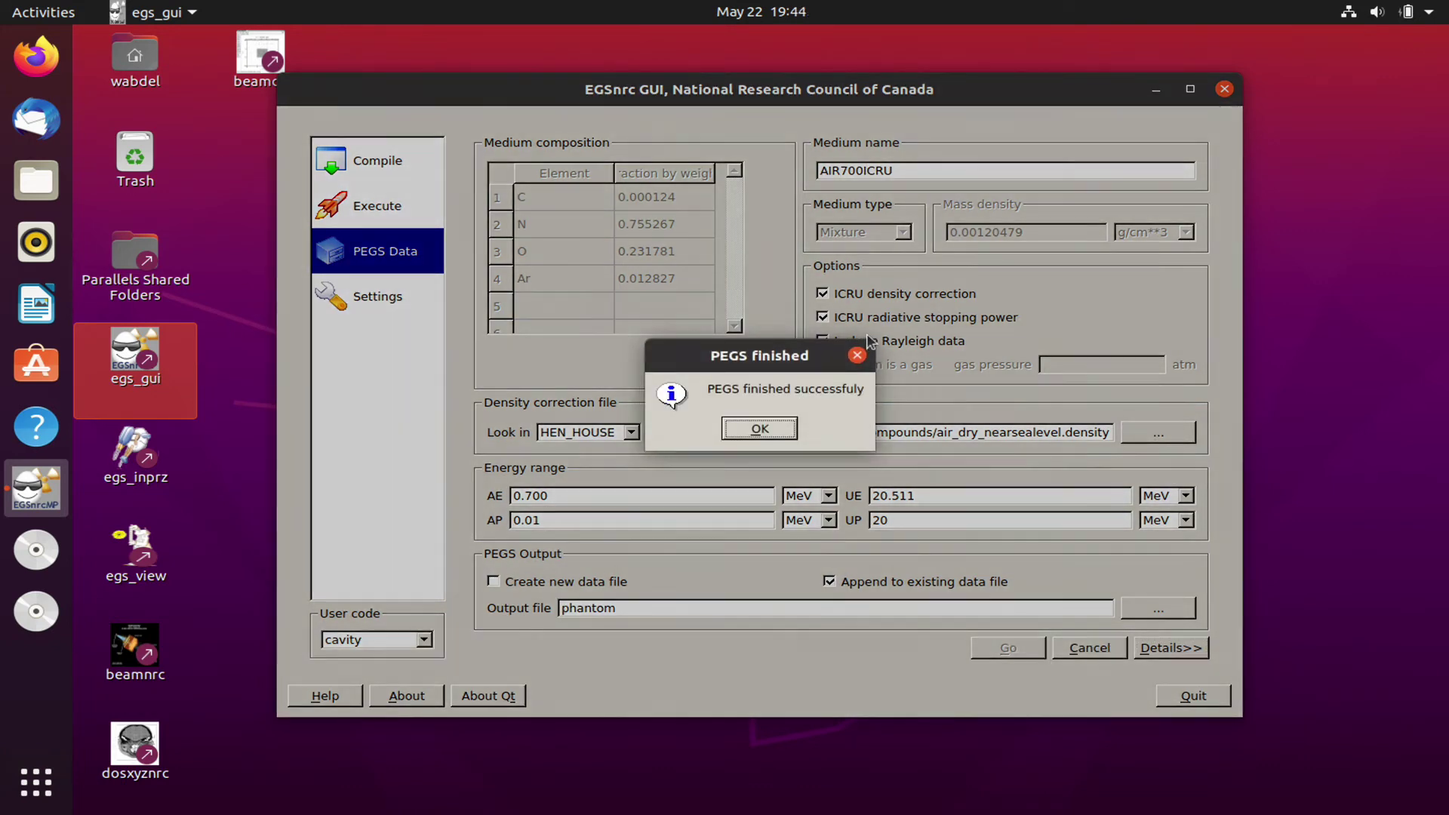
pyautogui.click(757, 428)
# - Rename the medium to AIR521ICRU, set AE to 0.521, and run PEGS
pyautogui.moveTo(840, 170); pyautogui.dragTo(864, 170)
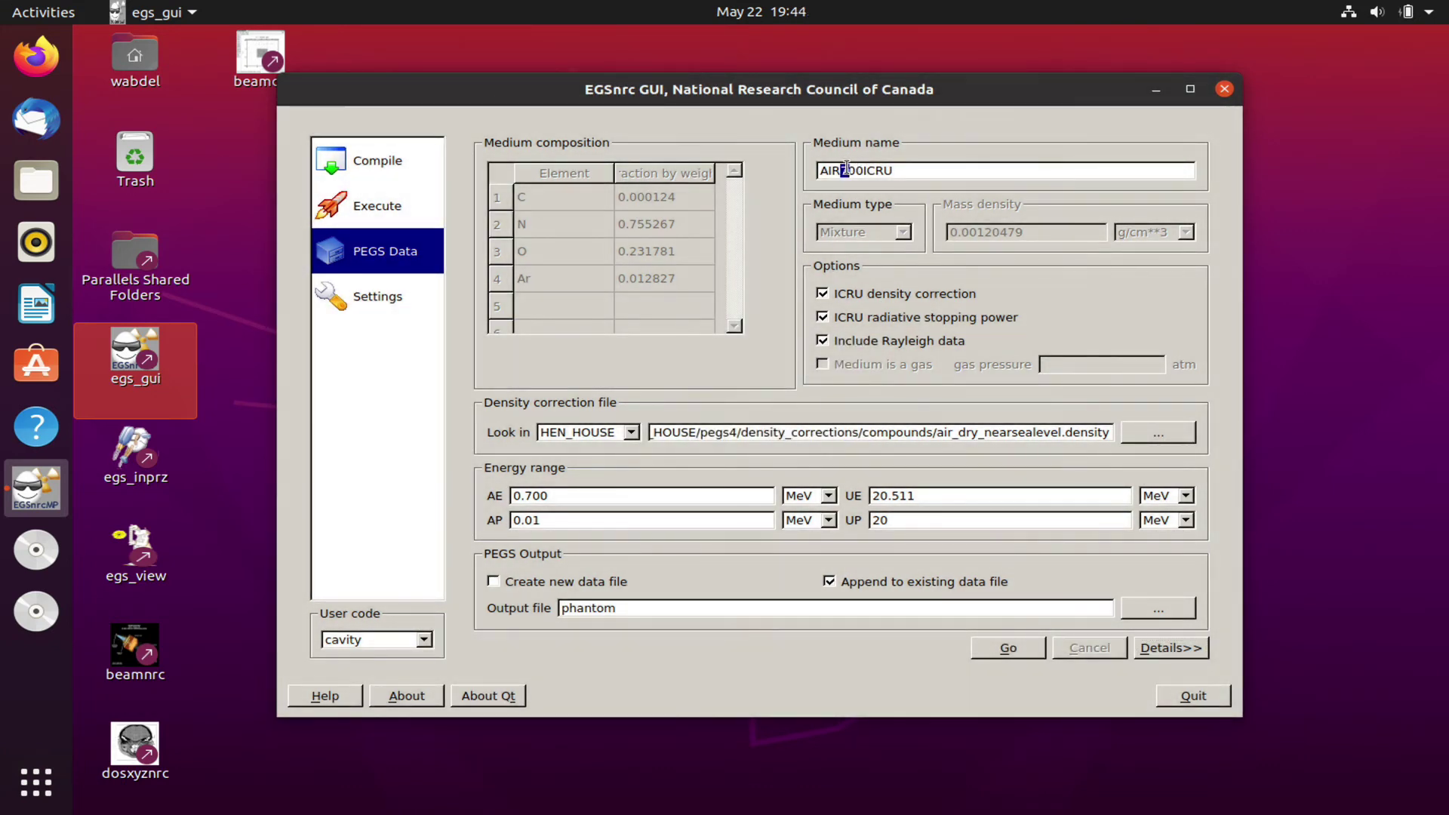
pyautogui.write('5')
pyautogui.moveTo(523, 495); pyautogui.dragTo(550, 495)
pyautogui.write('521')
pyautogui.click(1006, 648)
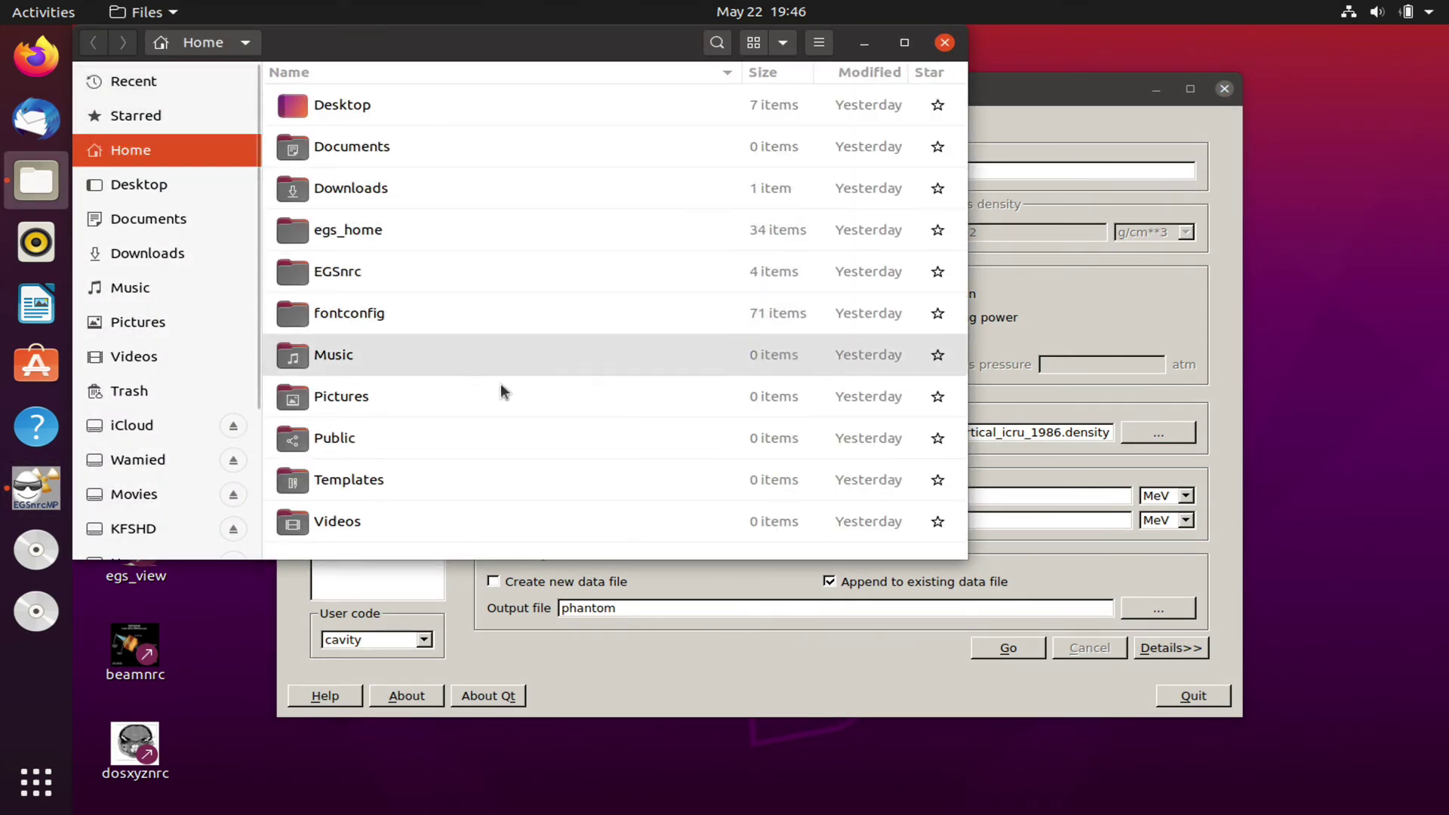
# - Browse to egs_home/pegs4/data and open phantom.pegs4dat in Text Editor
pyautogui.doubleClick(343, 230)
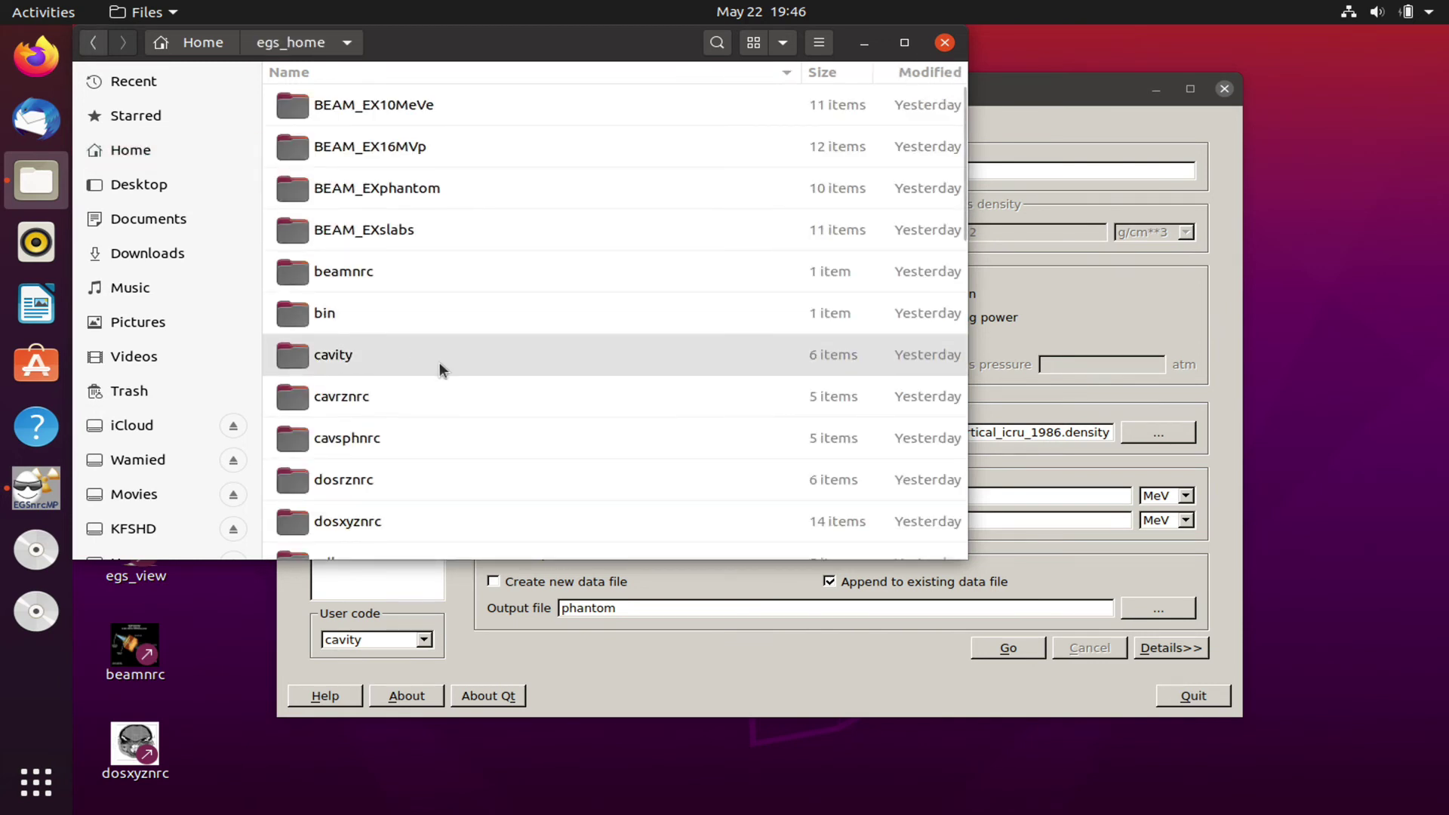
pyautogui.scroll(-2, 440, 361)
pyautogui.scroll(-3, 439, 362)
pyautogui.scroll(-2, 440, 361)
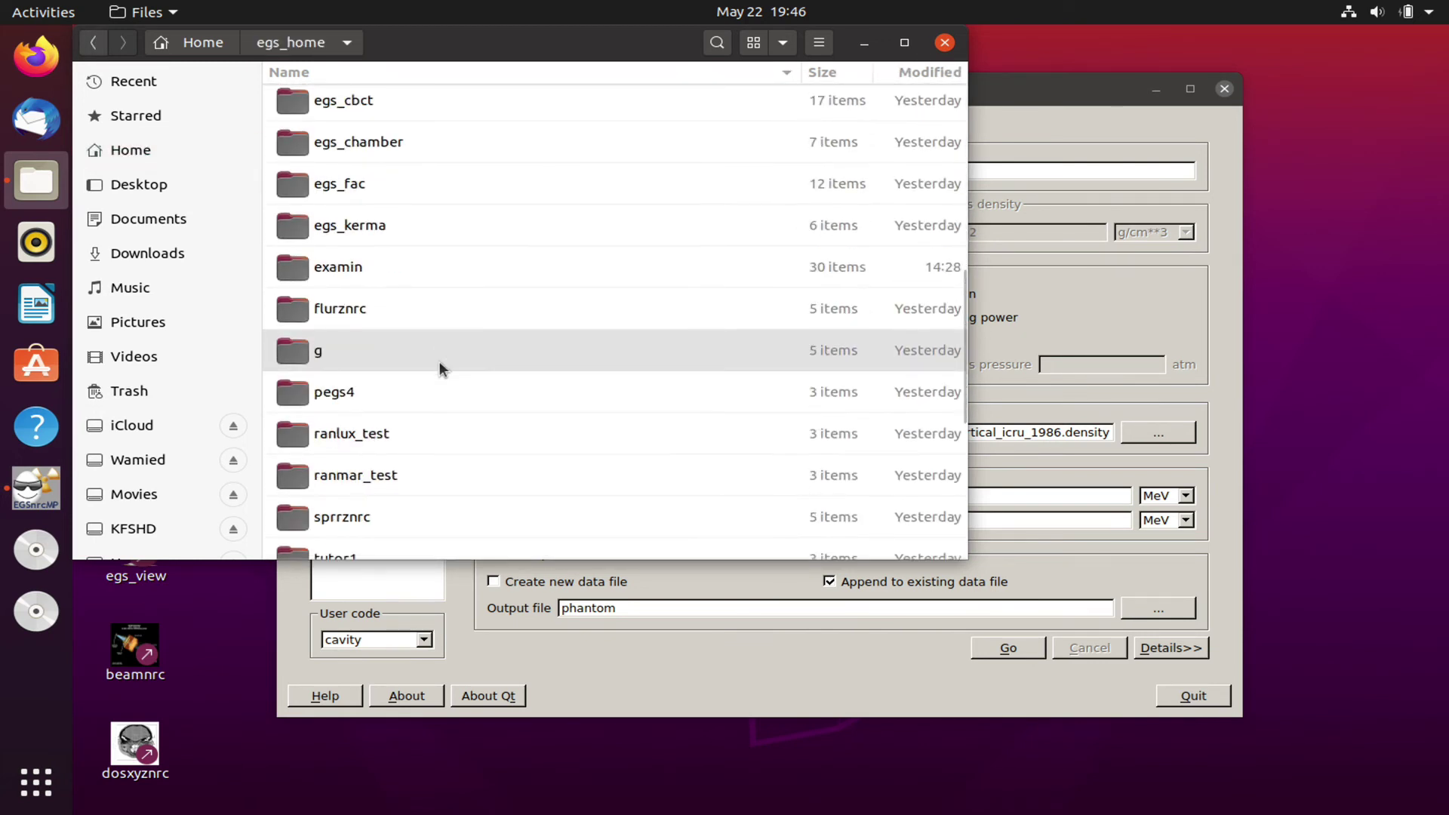
pyautogui.doubleClick(416, 391)
pyautogui.click(323, 109)
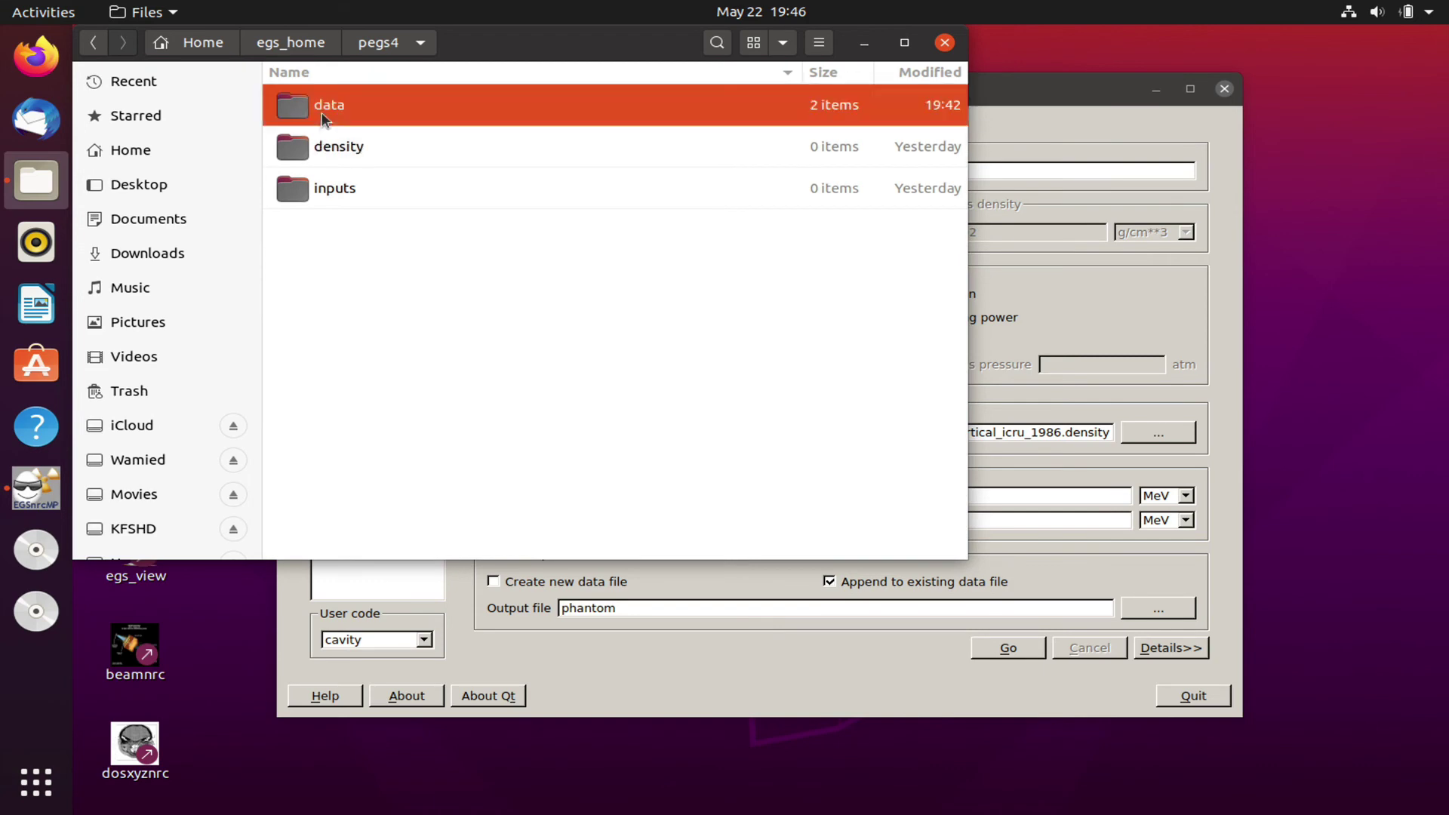
pyautogui.doubleClick(321, 112)
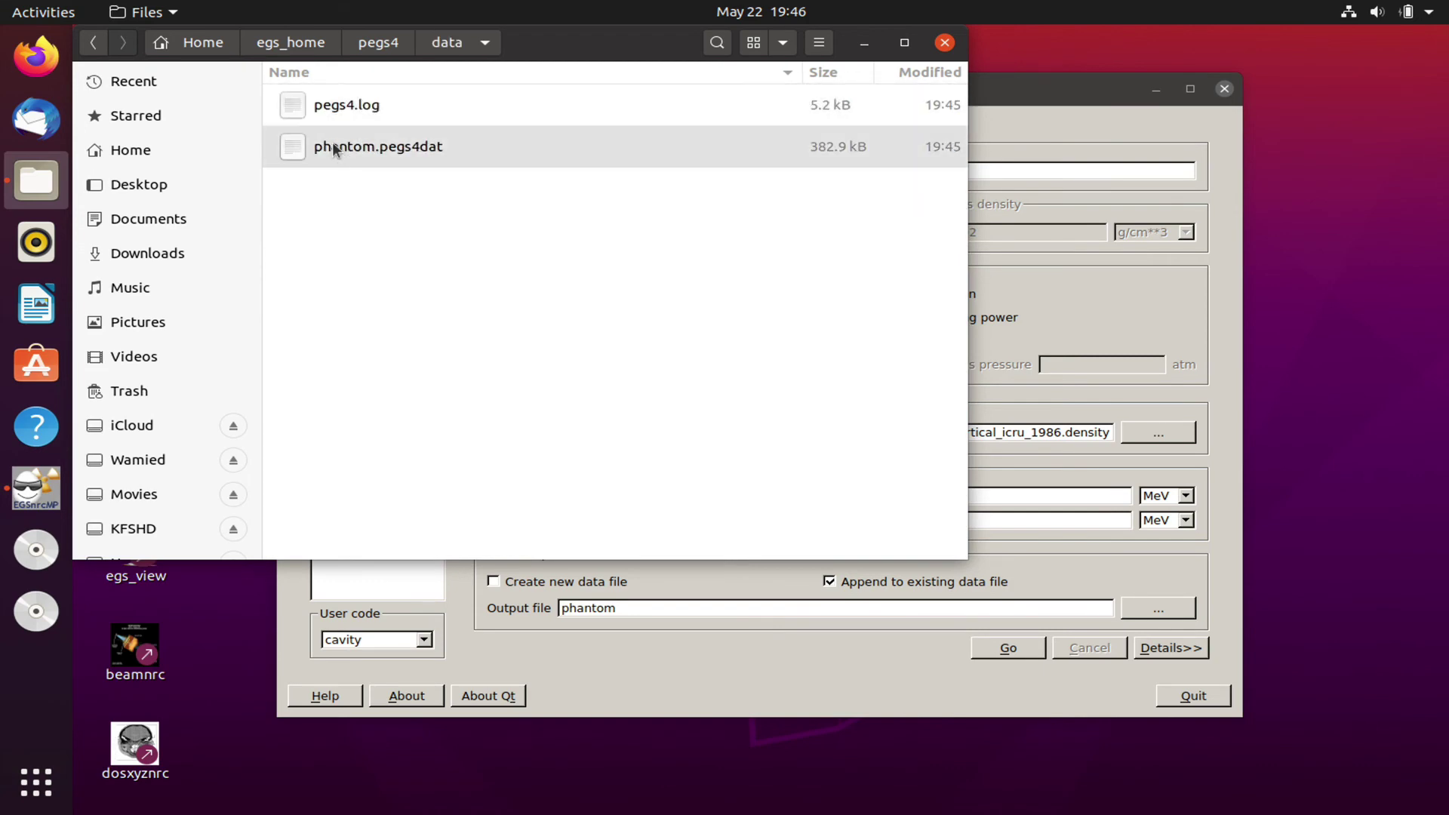
pyautogui.doubleClick(289, 147)
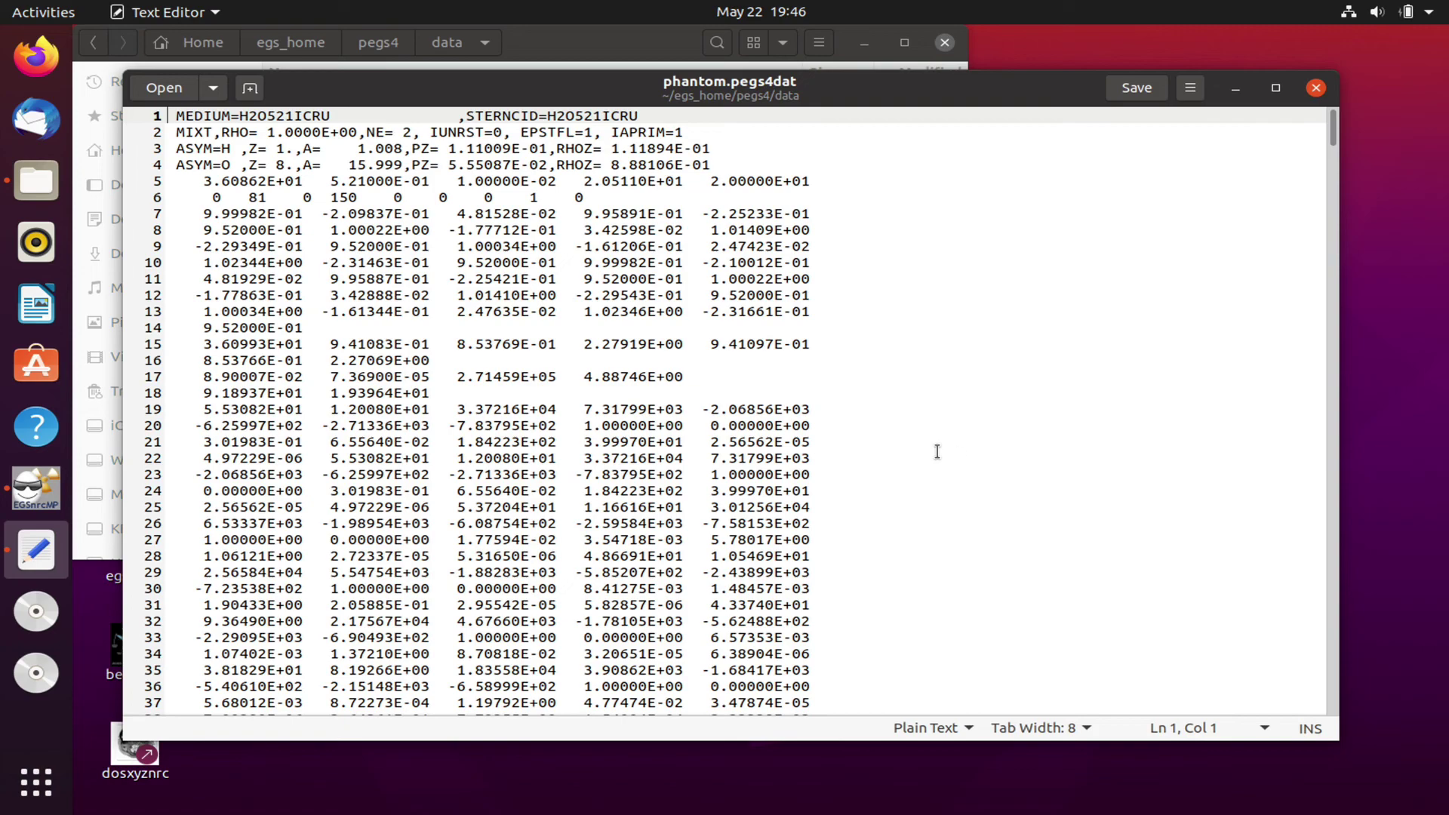
pyautogui.scroll(-10, 938, 452)
pyautogui.scroll(-10, 938, 452)
pyautogui.scroll(-10, 938, 451)
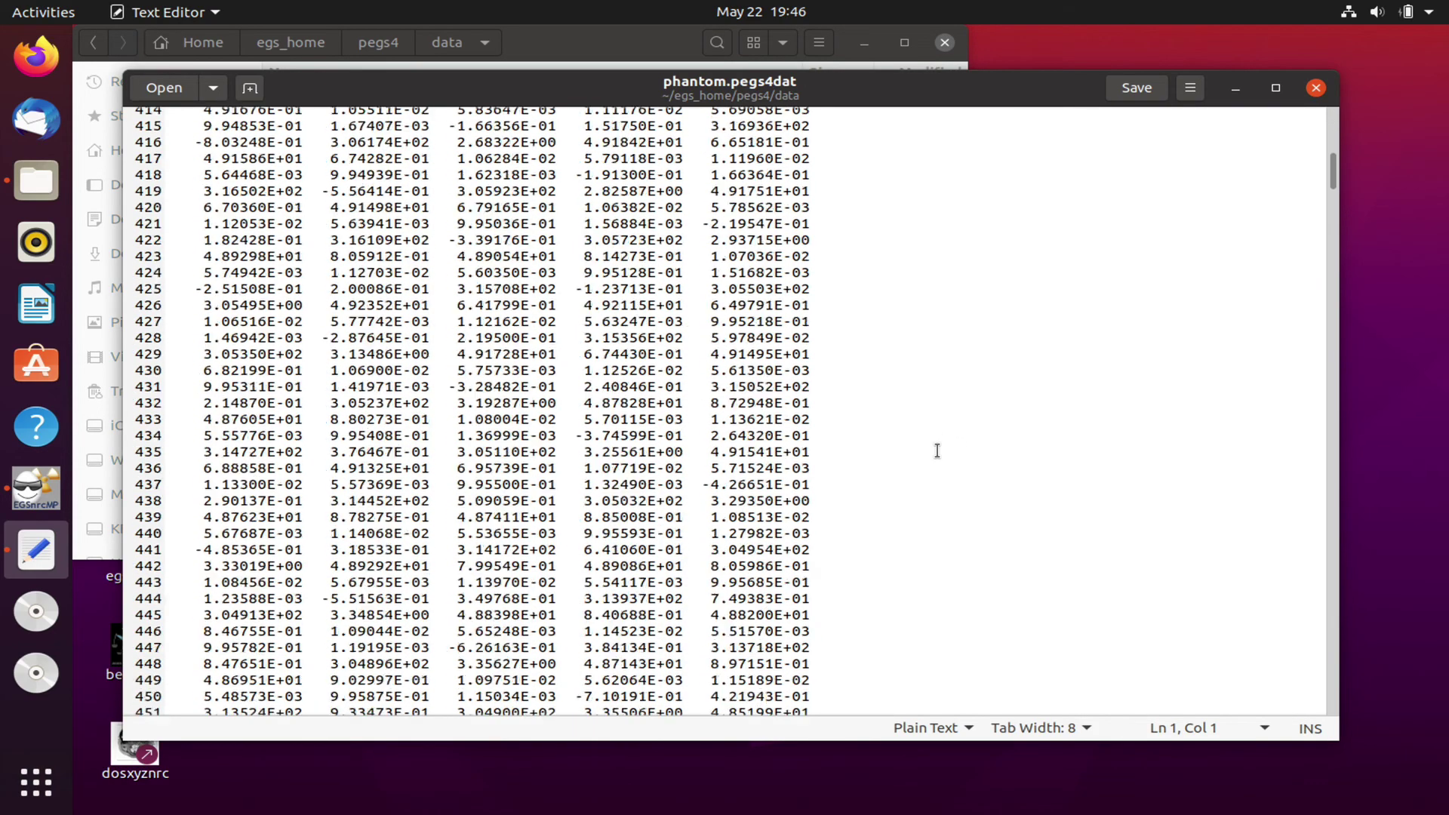
pyautogui.scroll(-10, 937, 452)
pyautogui.scroll(-10, 937, 451)
pyautogui.scroll(-10, 938, 452)
pyautogui.scroll(-2, 937, 451)
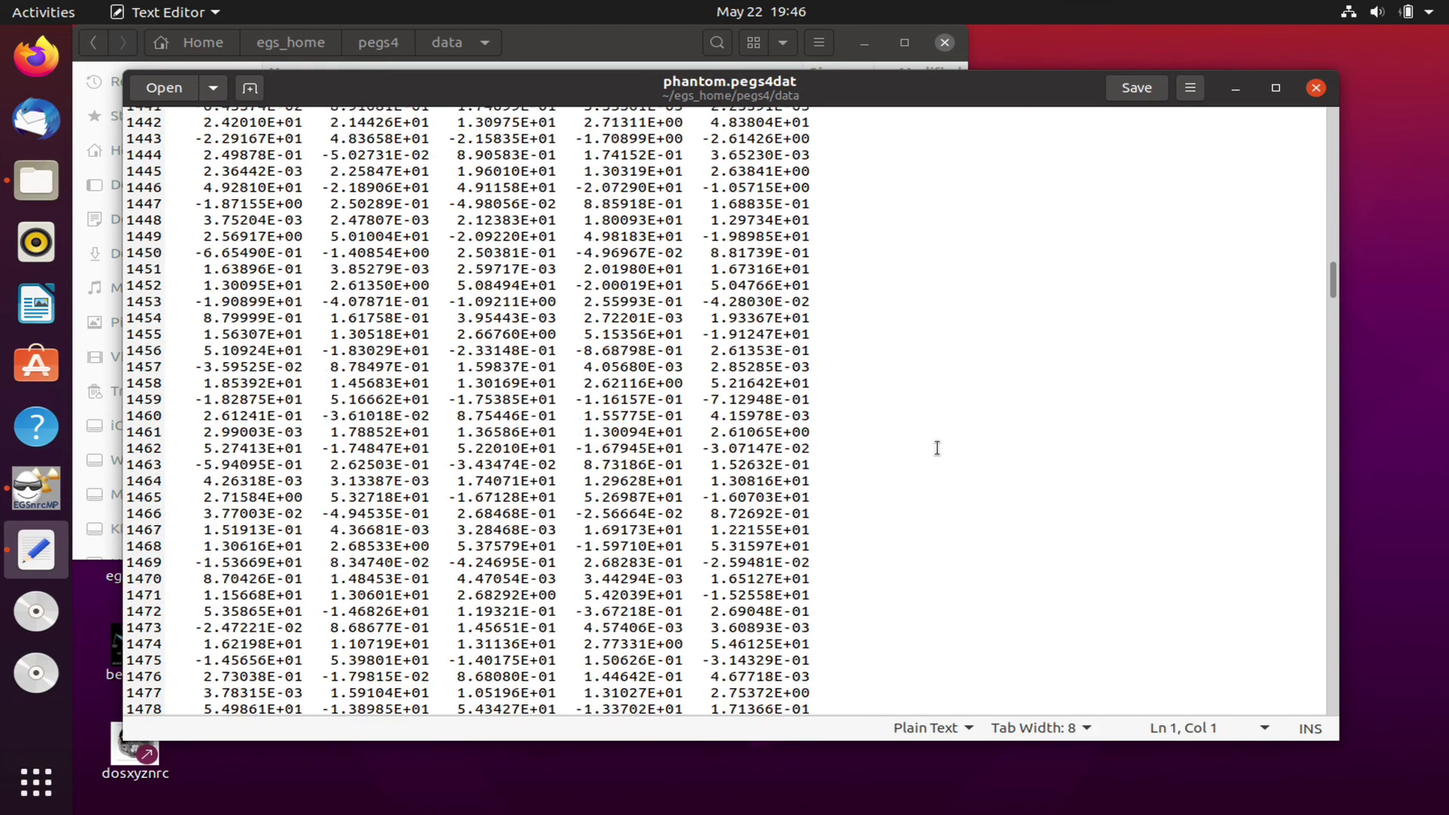
pyautogui.scroll(-5, 938, 452)
pyautogui.scroll(2, 938, 450)
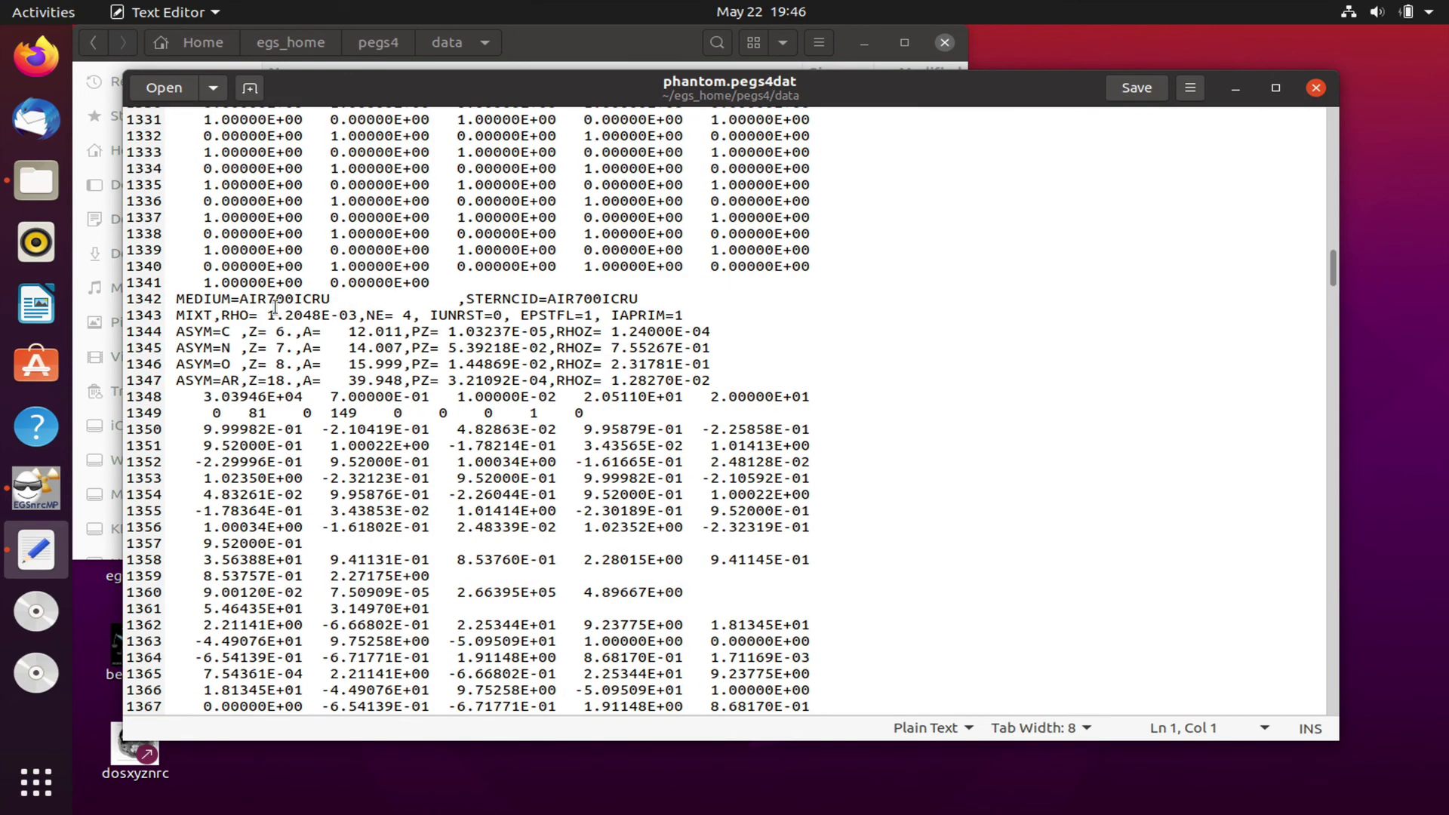
pyautogui.scroll(10, 457, 323)
pyautogui.scroll(5, 456, 323)
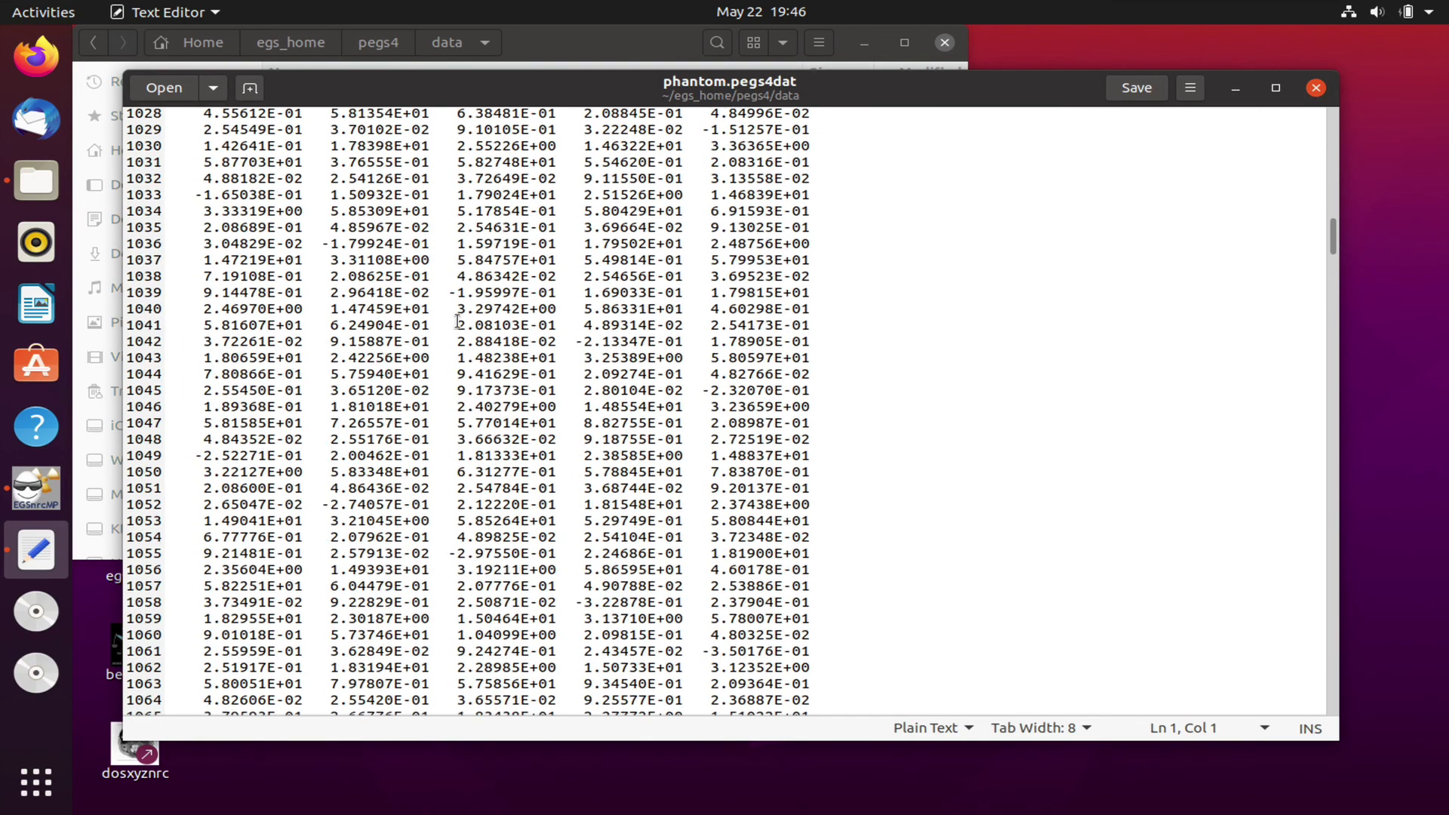
pyautogui.scroll(3, 457, 323)
pyautogui.scroll(8, 457, 323)
pyautogui.scroll(8, 457, 323)
pyautogui.scroll(5, 457, 323)
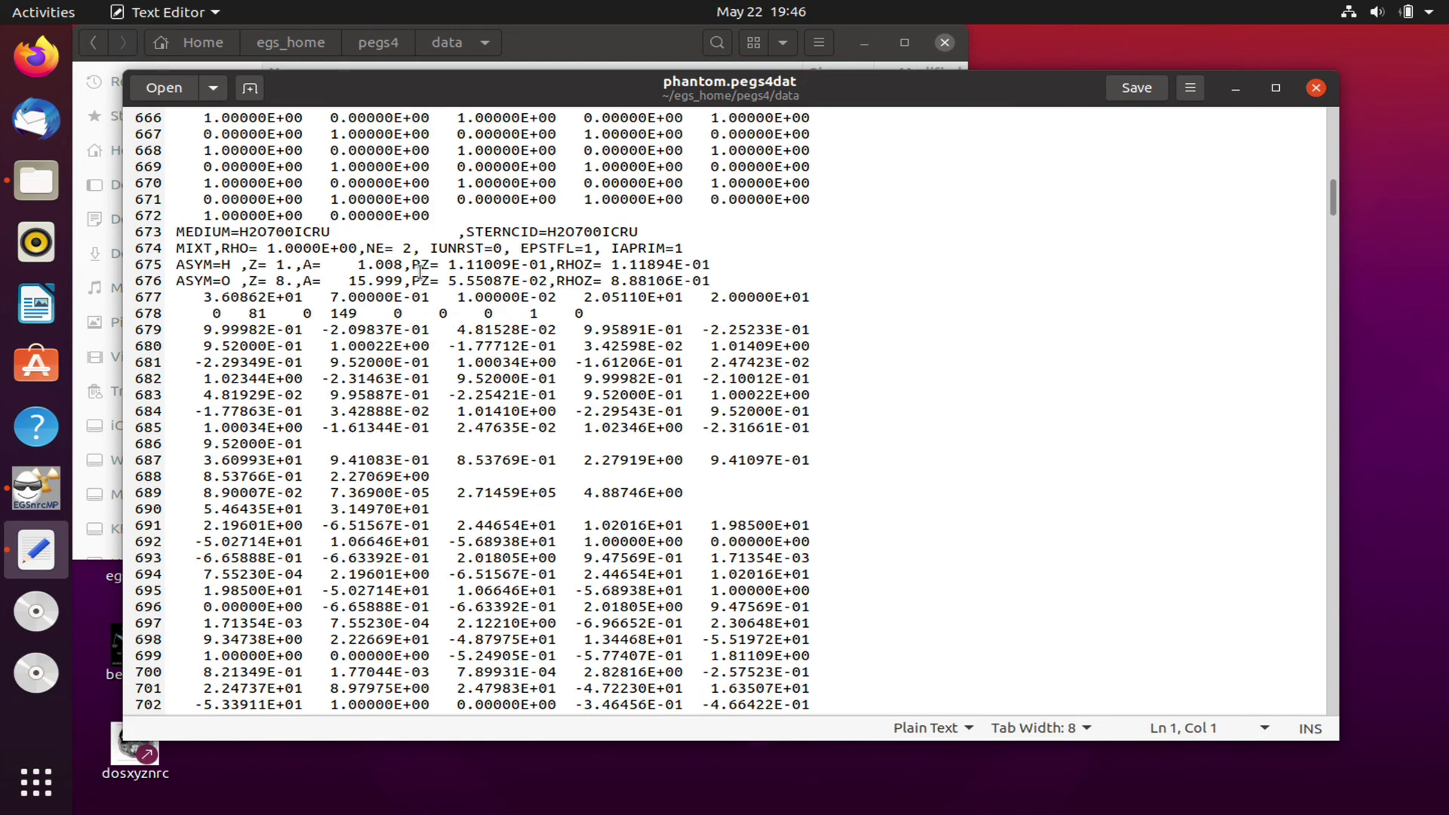
pyautogui.scroll(-8, 580, 399)
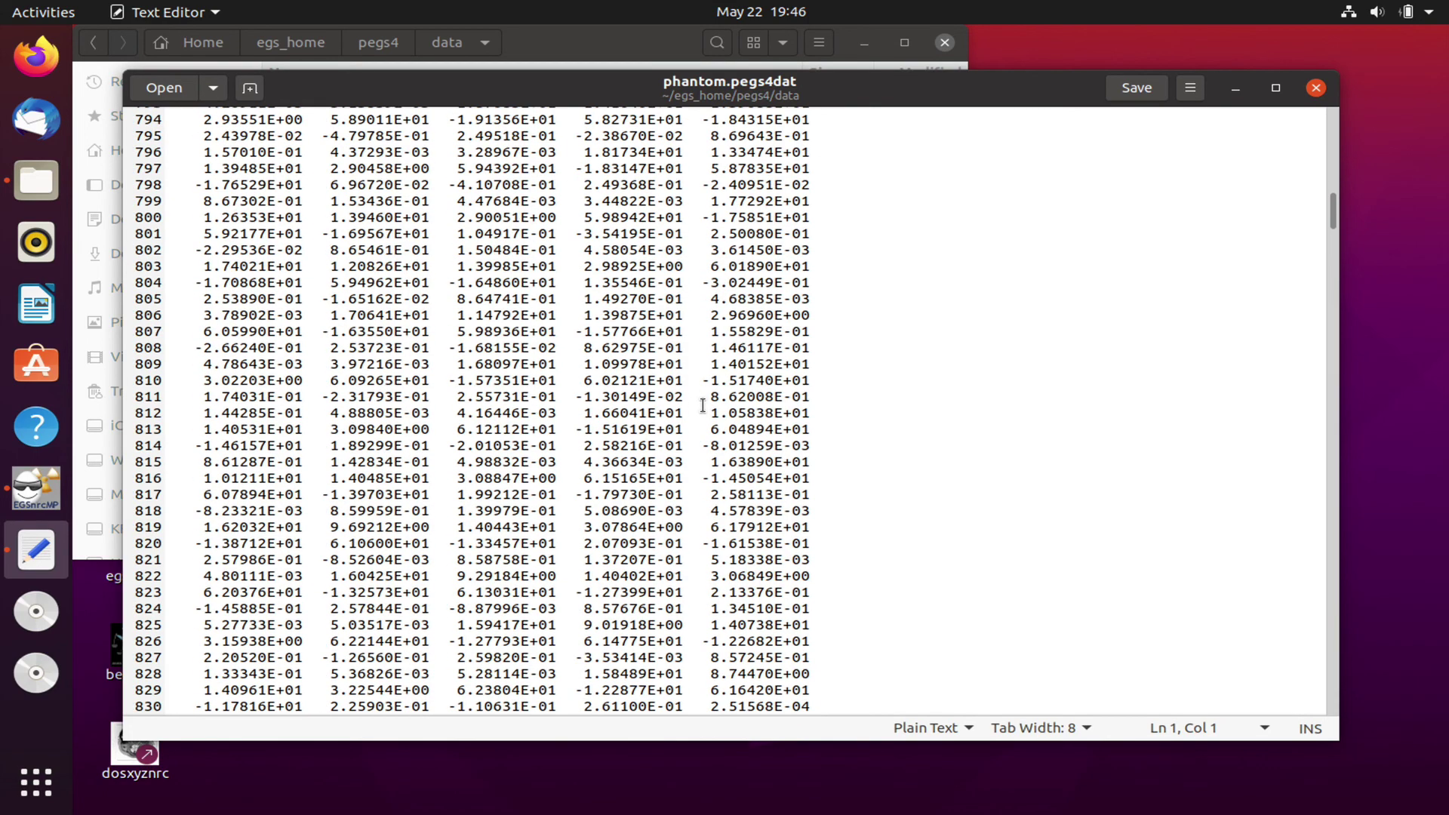
pyautogui.scroll(-12, 702, 405)
pyautogui.scroll(-10, 702, 406)
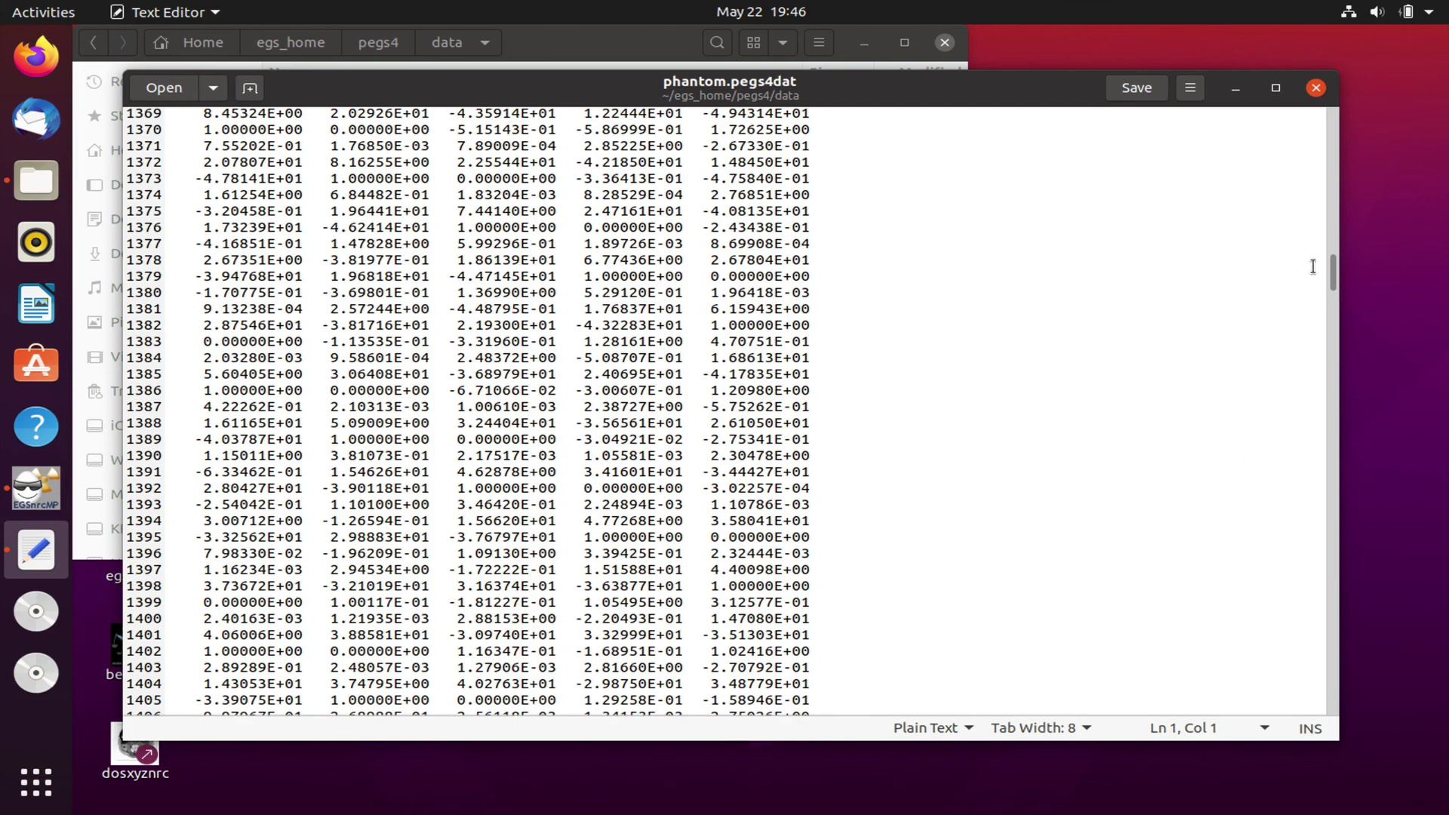
pyautogui.moveTo(1331, 276); pyautogui.dragTo(1332, 295)
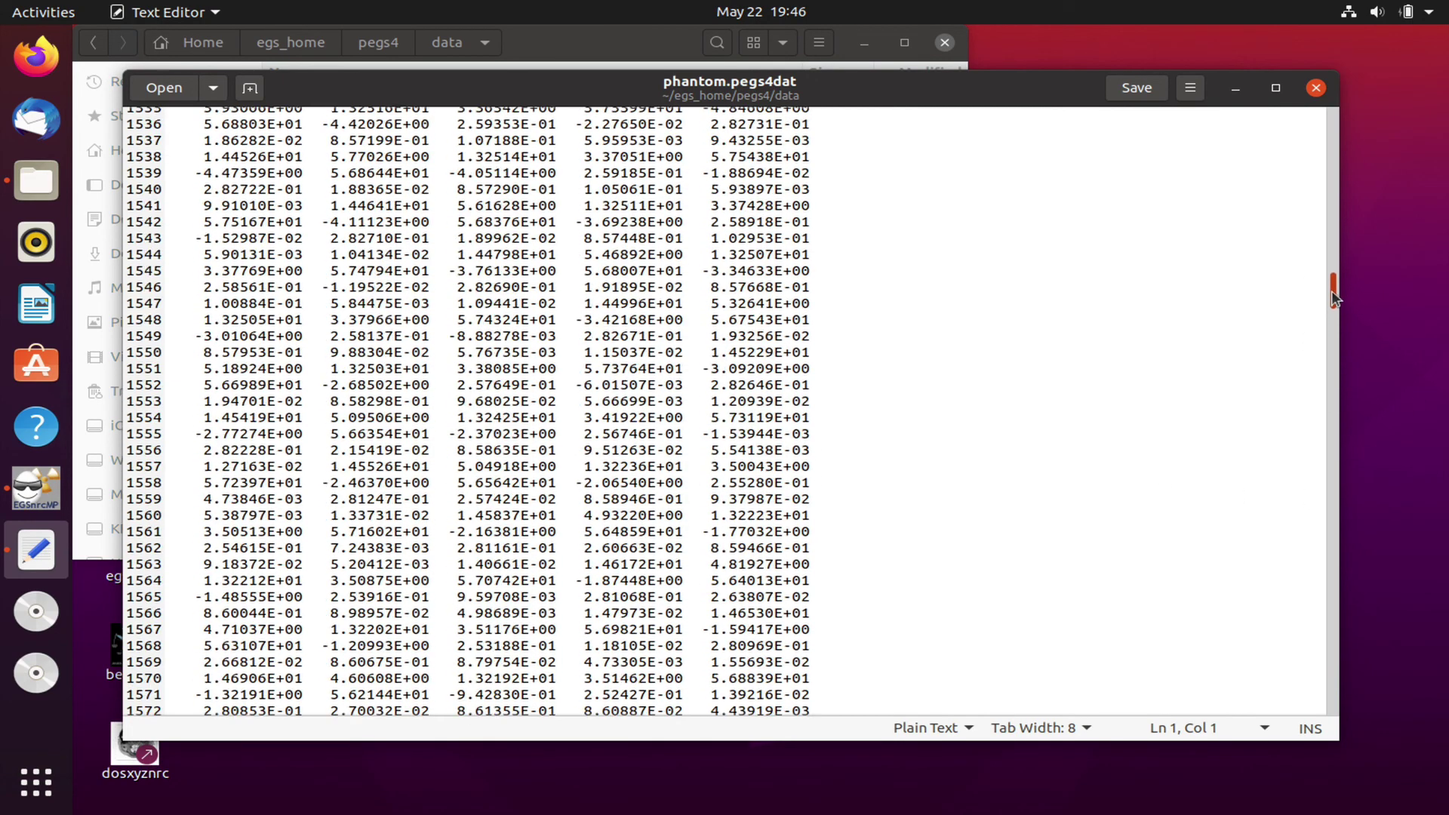